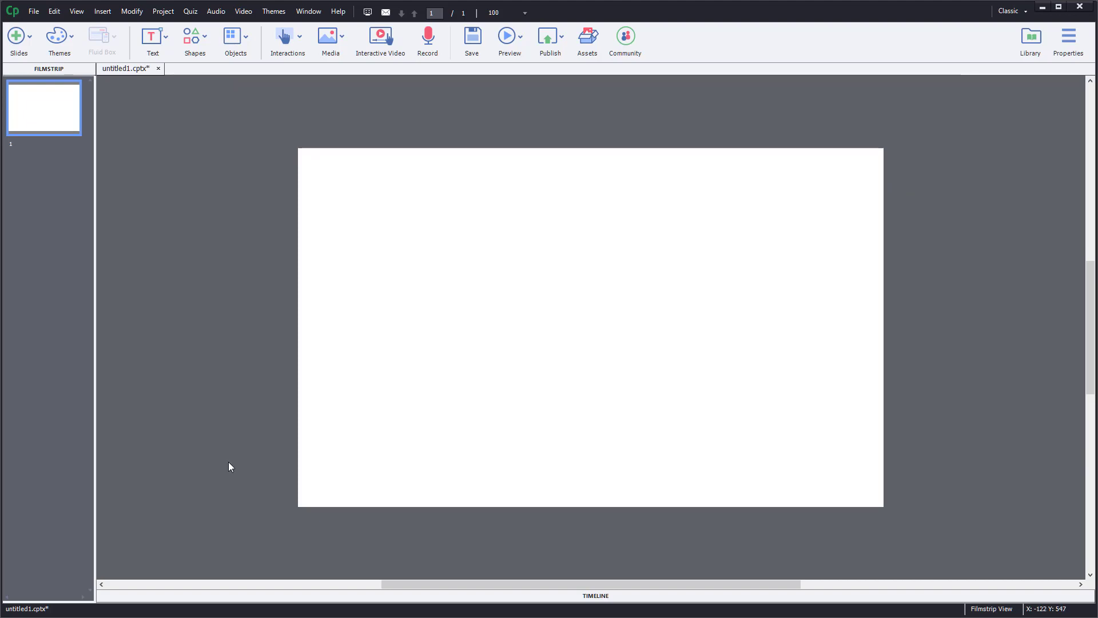
# Insert 2 graded Short Answer question slides, which also adds a quiz results slide
pyautogui.click(23, 48)
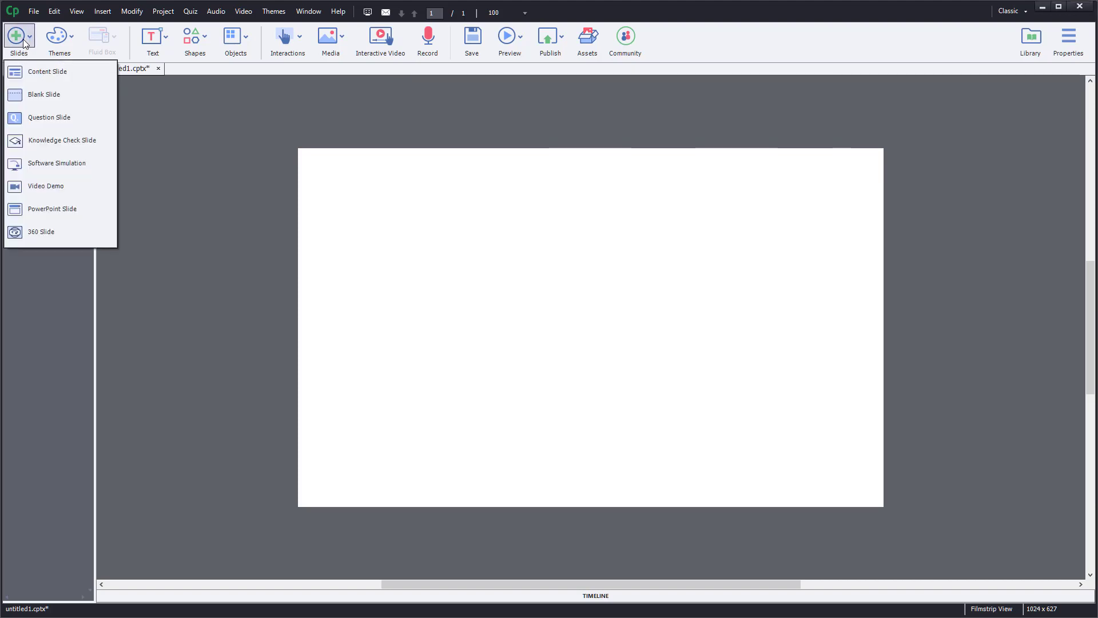
pyautogui.click(47, 123)
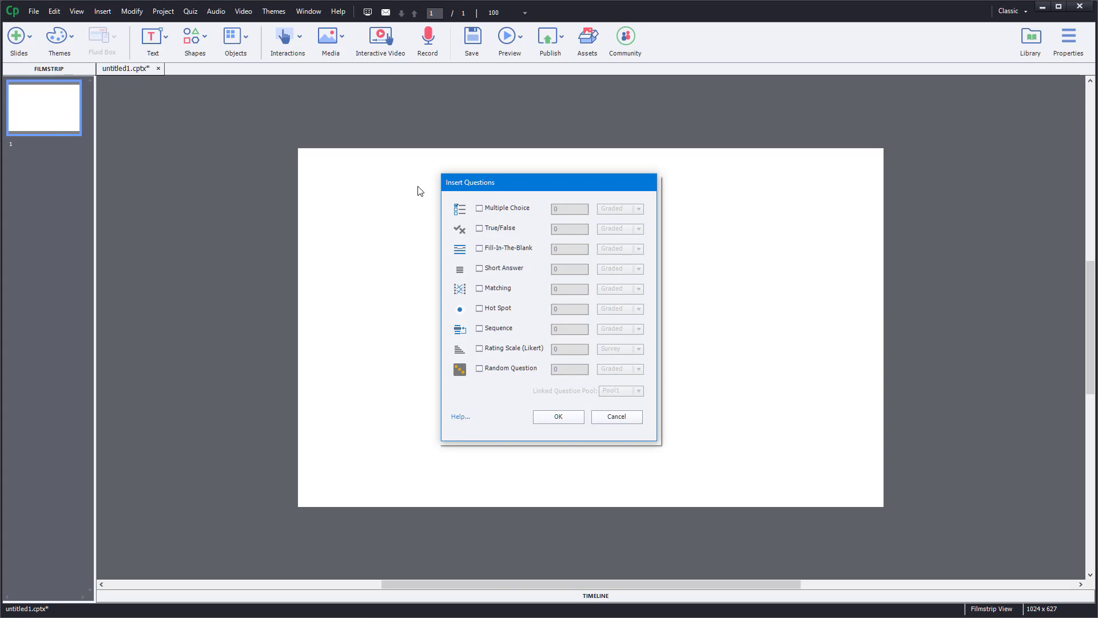
pyautogui.click(510, 271)
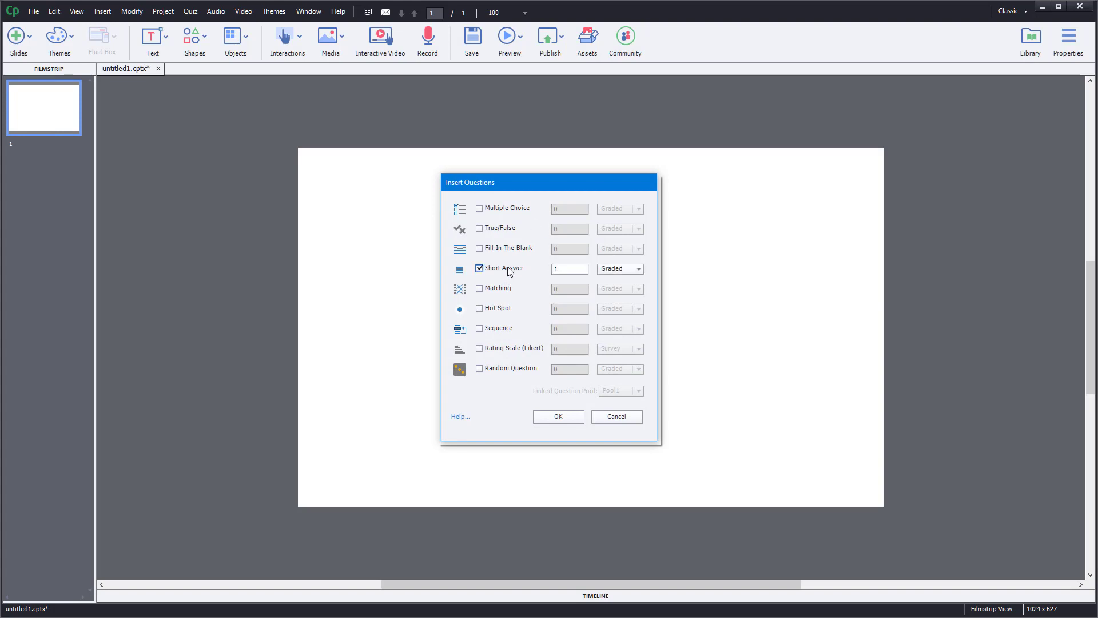
pyautogui.click(575, 269)
pyautogui.write('2')
pyautogui.click(623, 269)
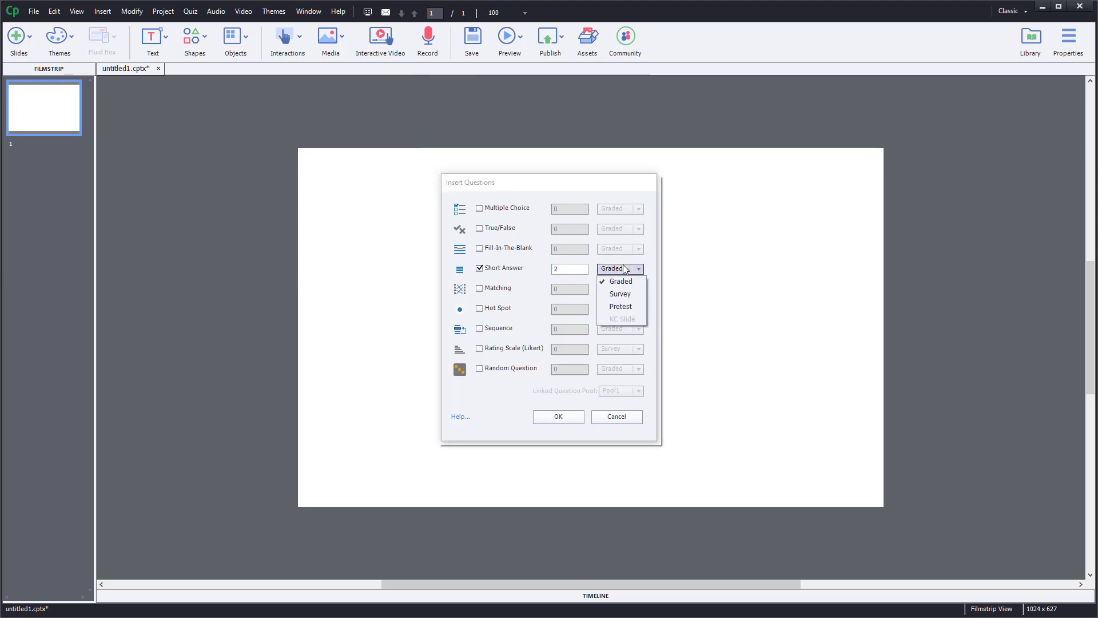
pyautogui.click(627, 282)
pyautogui.click(628, 270)
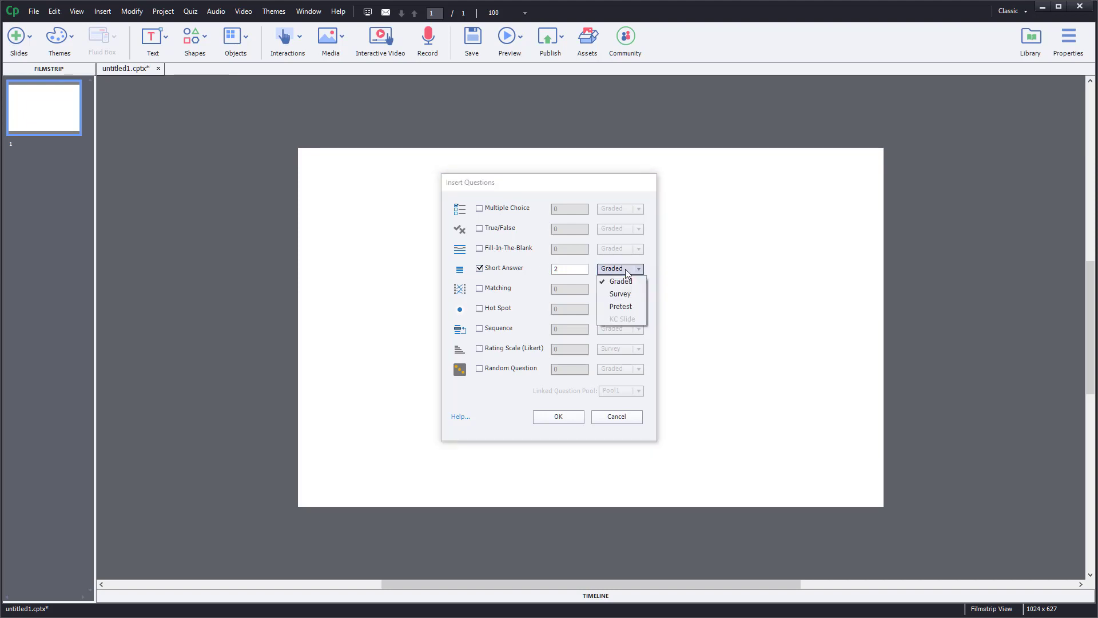
pyautogui.click(639, 269)
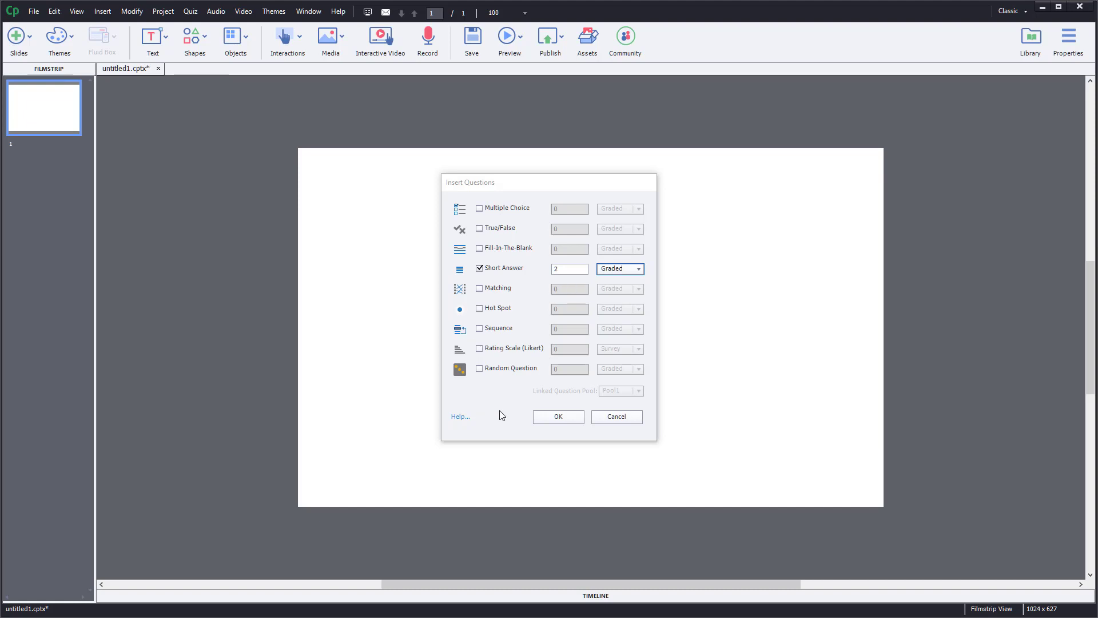
pyautogui.click(558, 416)
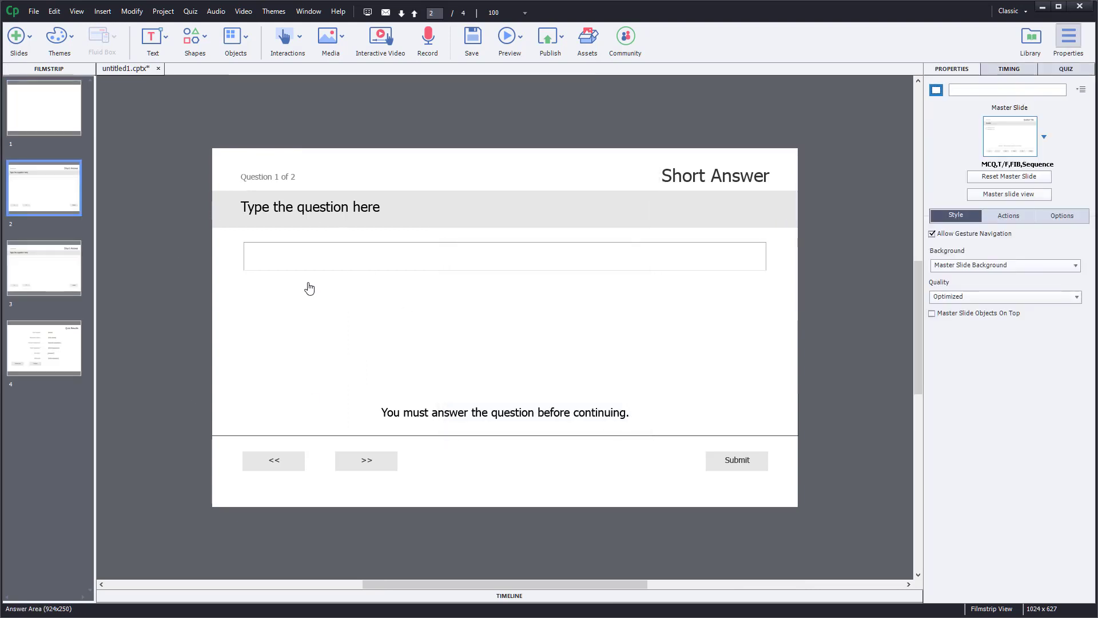
# Delete the blank first slide from the Filmstrip and confirm the deletion
pyautogui.click(34, 289)
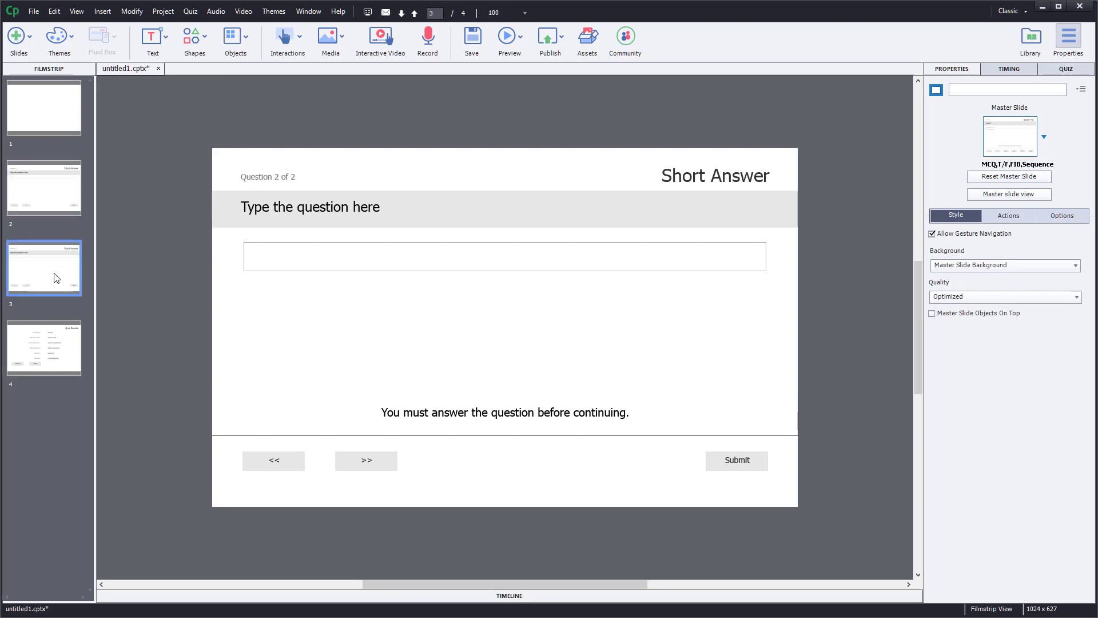
pyautogui.click(63, 107)
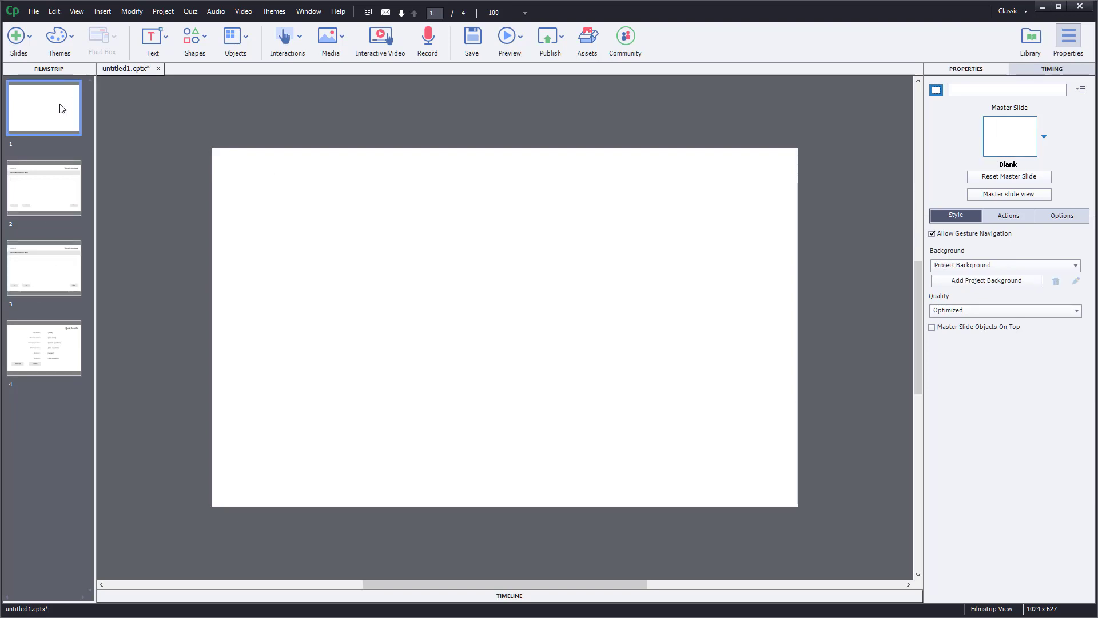
pyautogui.rightClick(60, 105)
pyautogui.click(43, 100)
pyautogui.press('Delete')
pyautogui.click(567, 333)
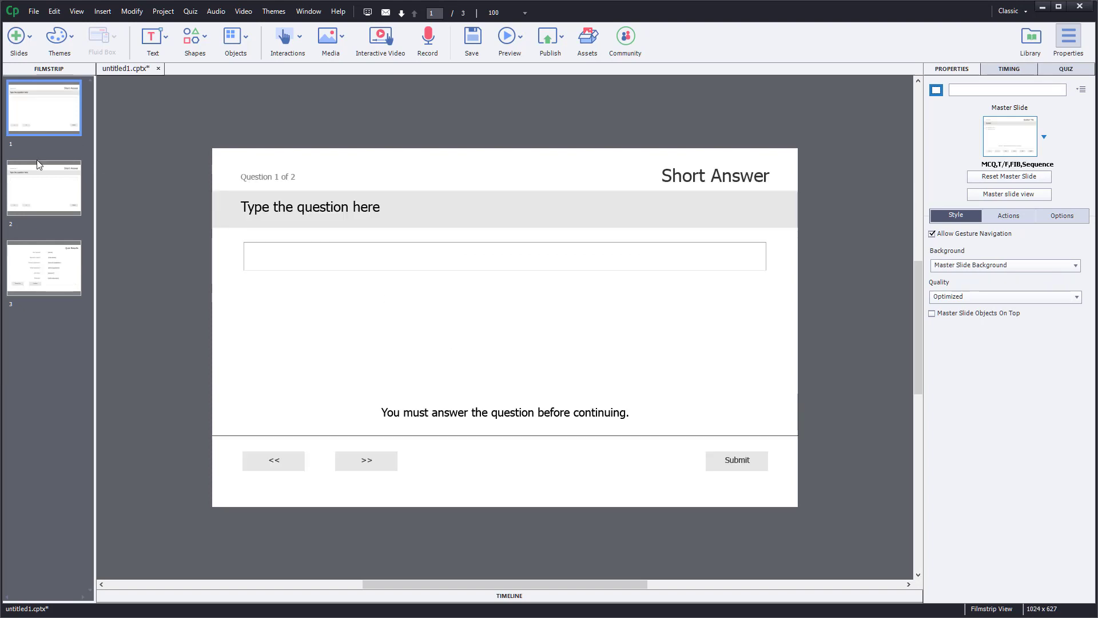
# Replace slide 1's placeholder question with 'Which company is Captivate made by?'
pyautogui.click(326, 212)
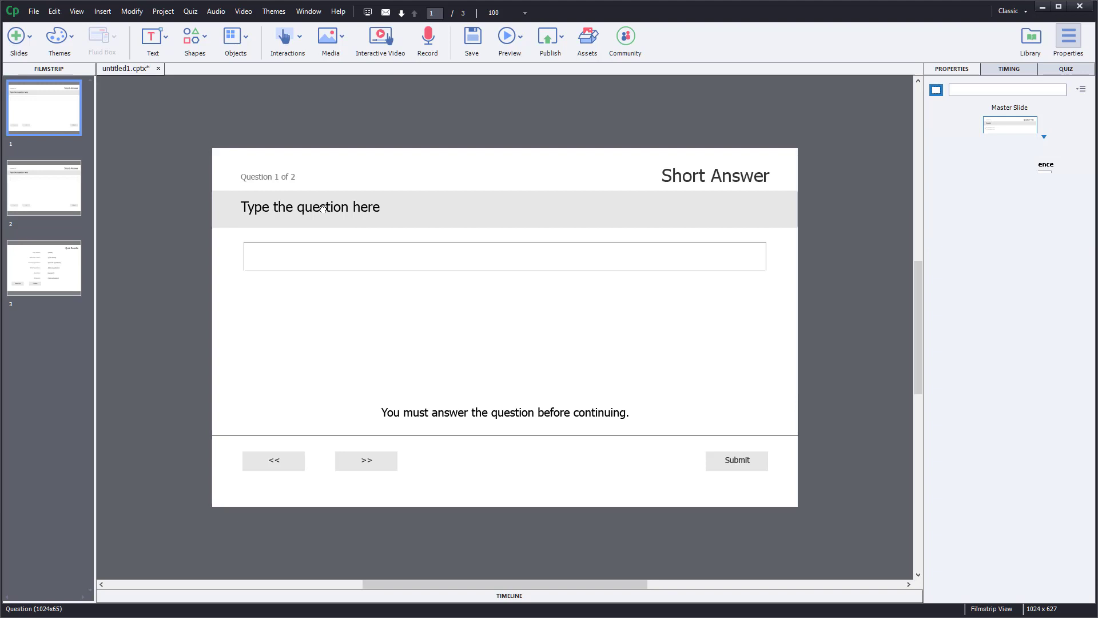
pyautogui.doubleClick(323, 210)
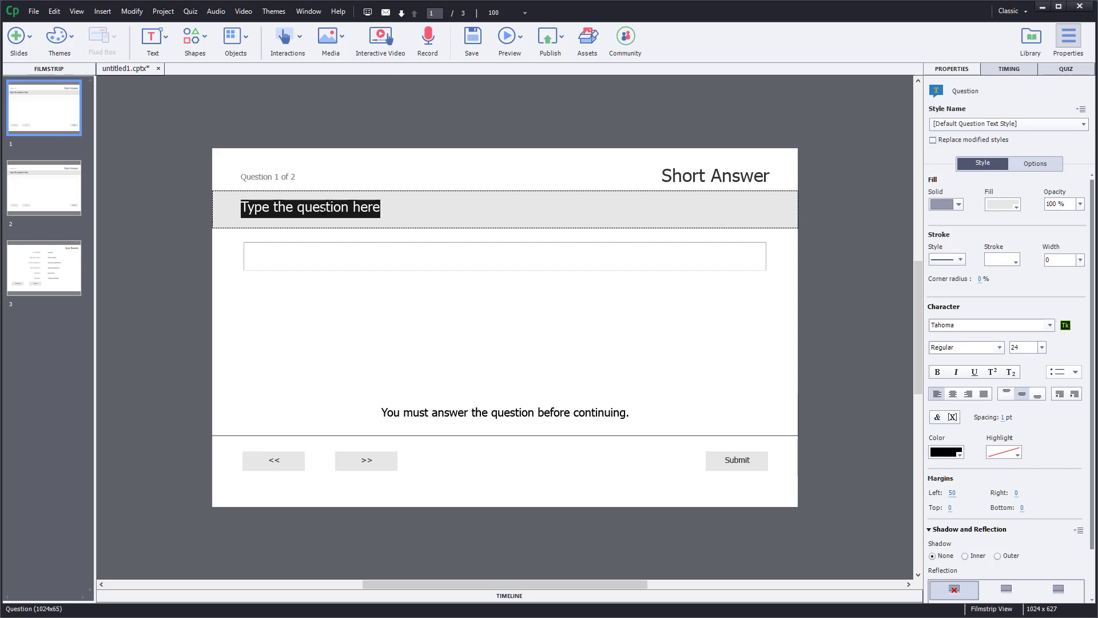
pyautogui.write('Which company is Captivate made by?')
pyautogui.click(285, 259)
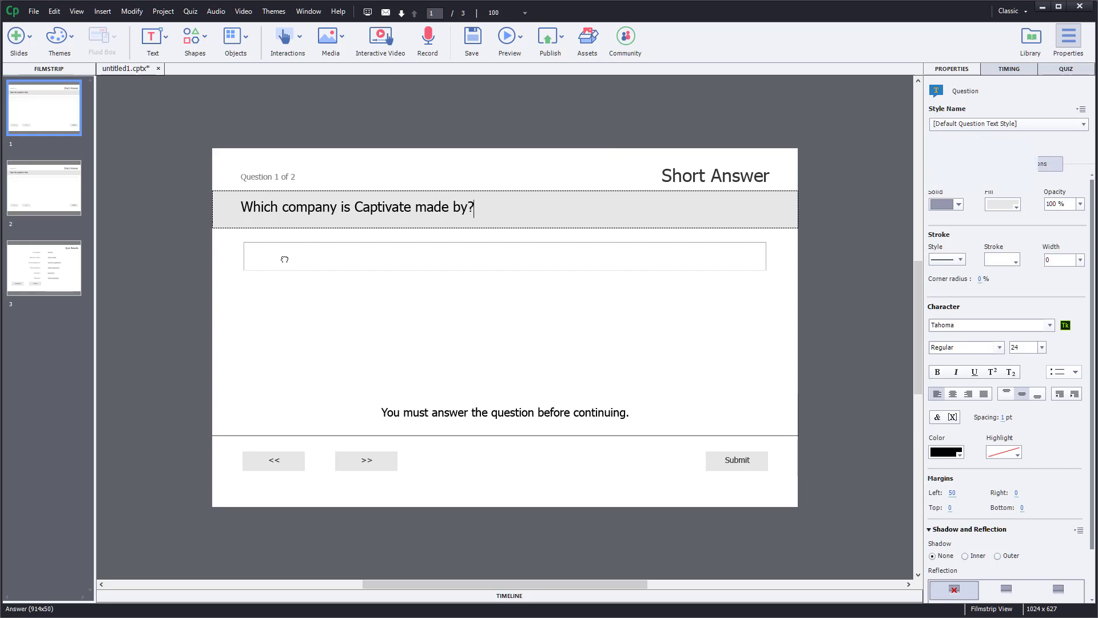
# Enter 'Adobe', 'Adobe Company' and 'Adobe Inc.' as question 1's correct entries
pyautogui.doubleClick(285, 259)
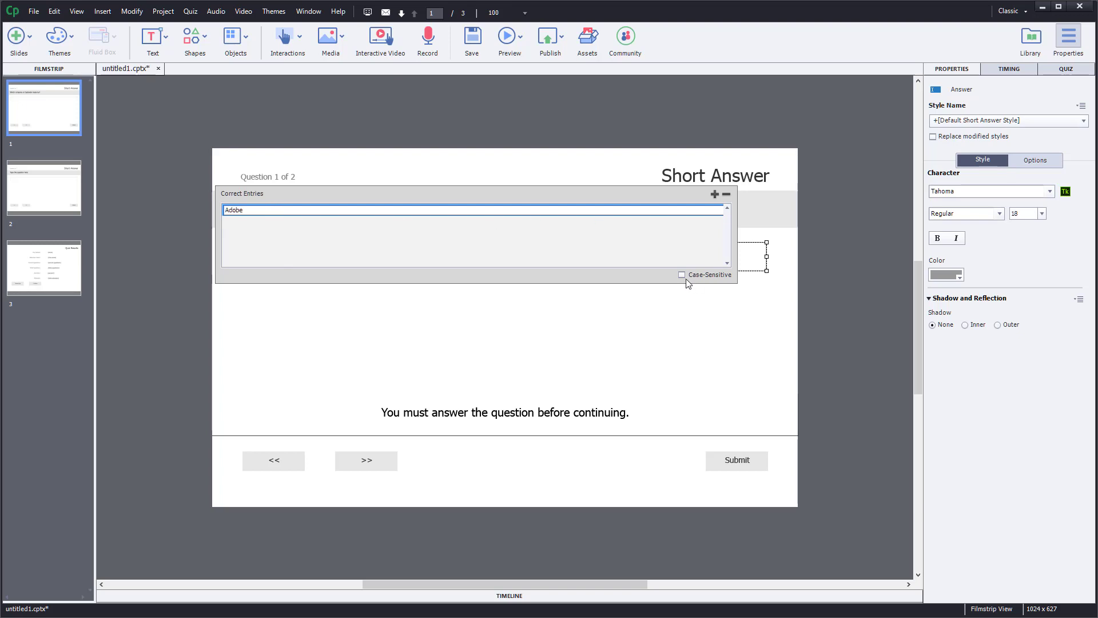
pyautogui.click(714, 194)
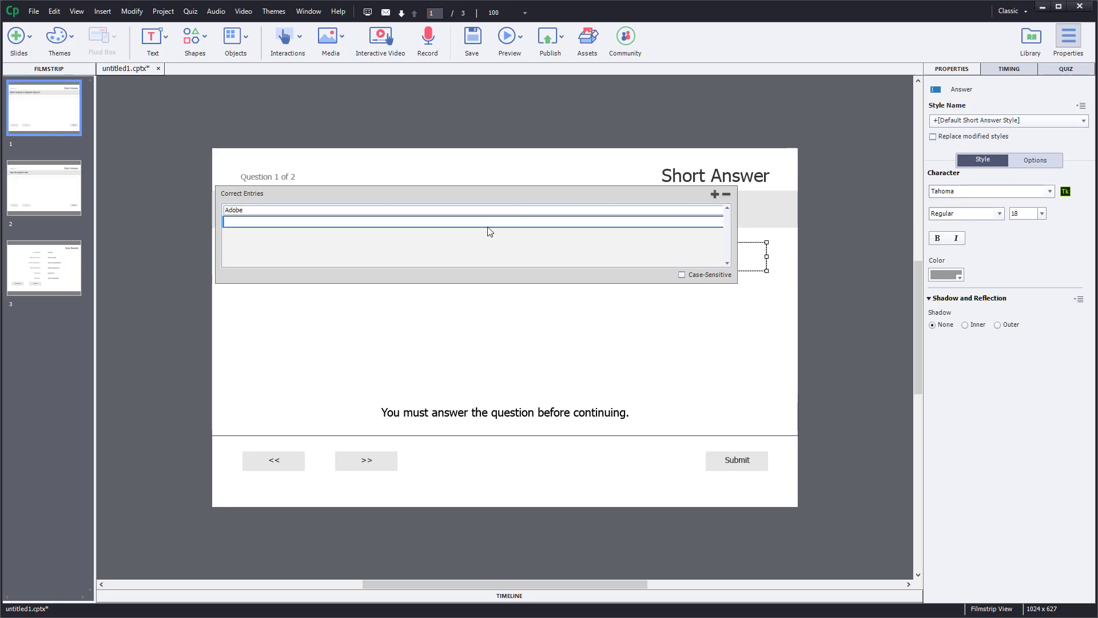
pyautogui.write('Adobe C')
pyautogui.press('BackSpace')
pyautogui.press('BackSpace')
pyautogui.press('BackSpace')
pyautogui.press('BackSpace')
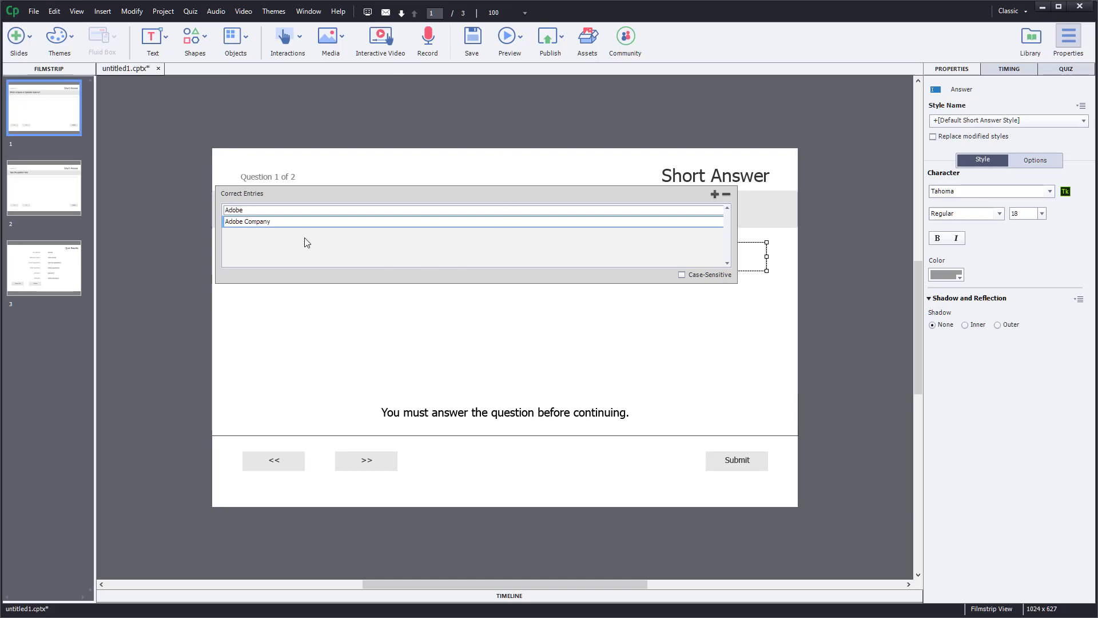
pyautogui.click(256, 209)
pyautogui.click(271, 221)
pyautogui.click(714, 194)
pyautogui.write('Adobe Inc.')
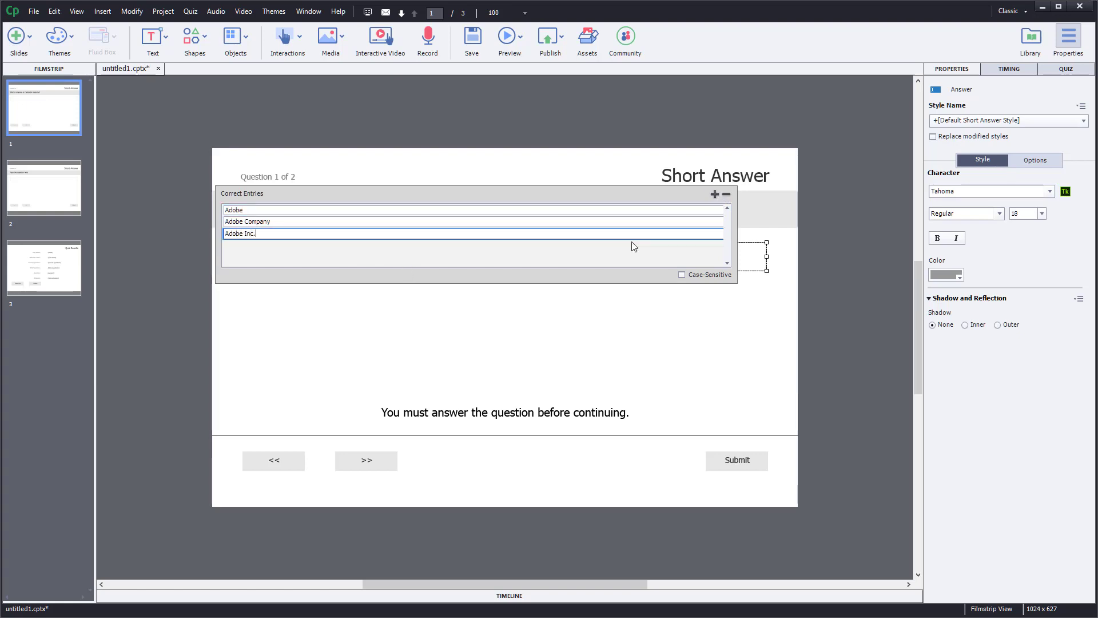
pyautogui.click(593, 337)
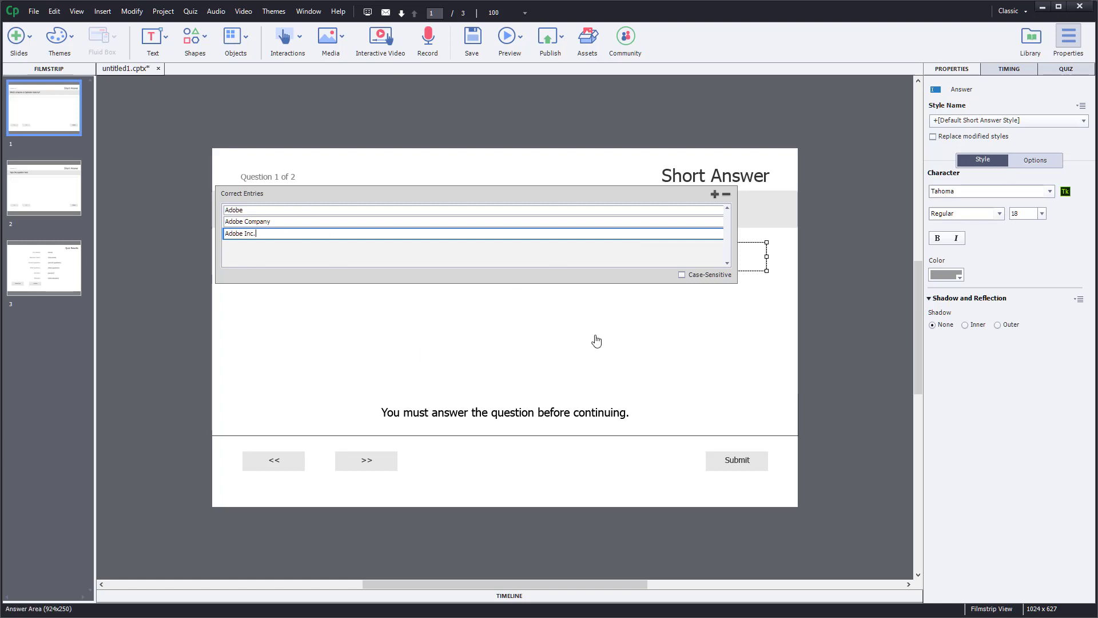
pyautogui.click(748, 267)
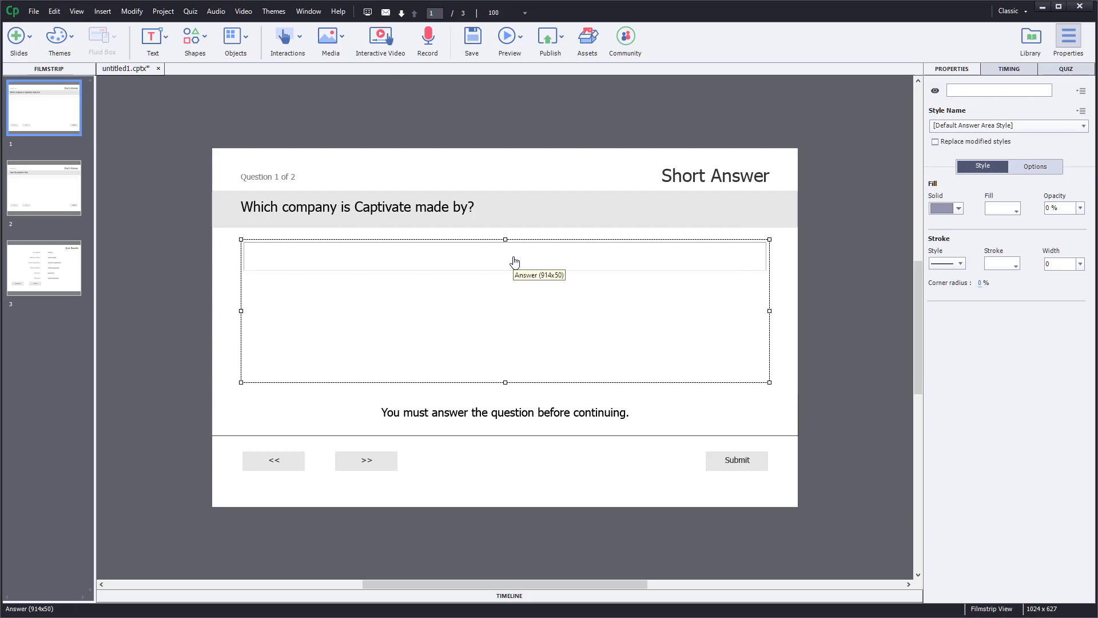
# On slide 2, replace the question with 'What Adobe Applicaiton is used for Vector Graphics Design'
pyautogui.click(24, 186)
pyautogui.click(400, 262)
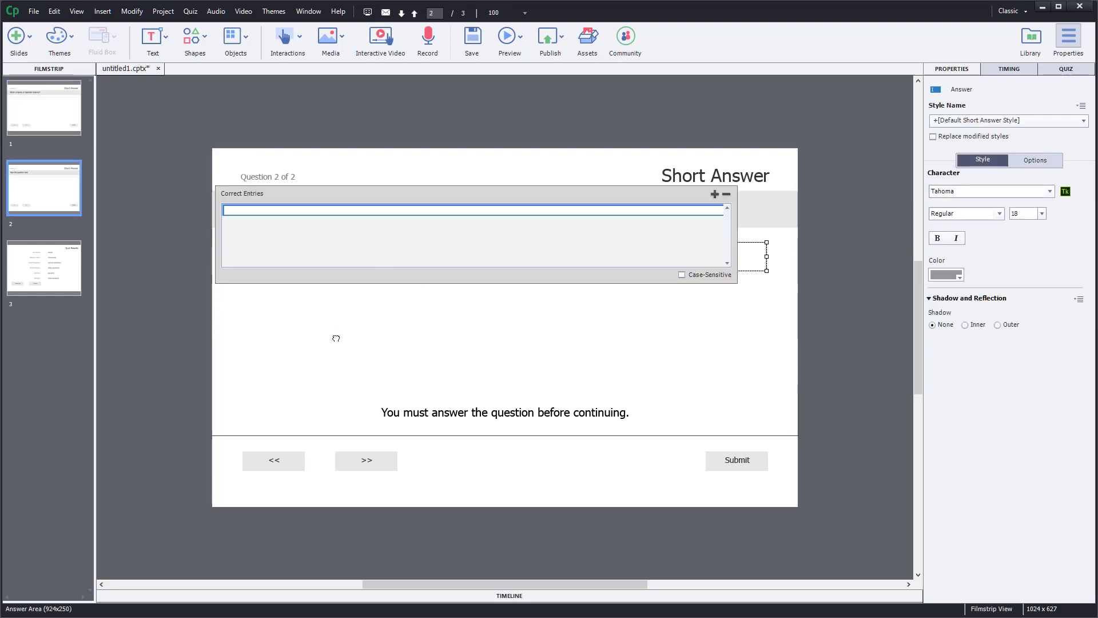
pyautogui.click(336, 338)
pyautogui.doubleClick(351, 211)
pyautogui.doubleClick(351, 212)
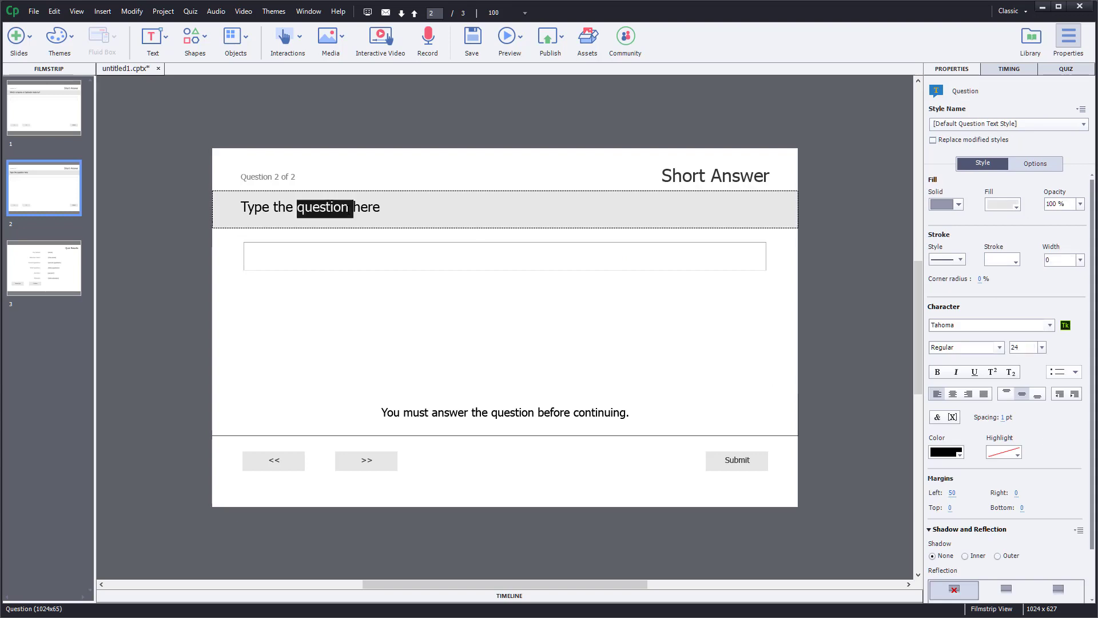
pyautogui.tripleClick(349, 210)
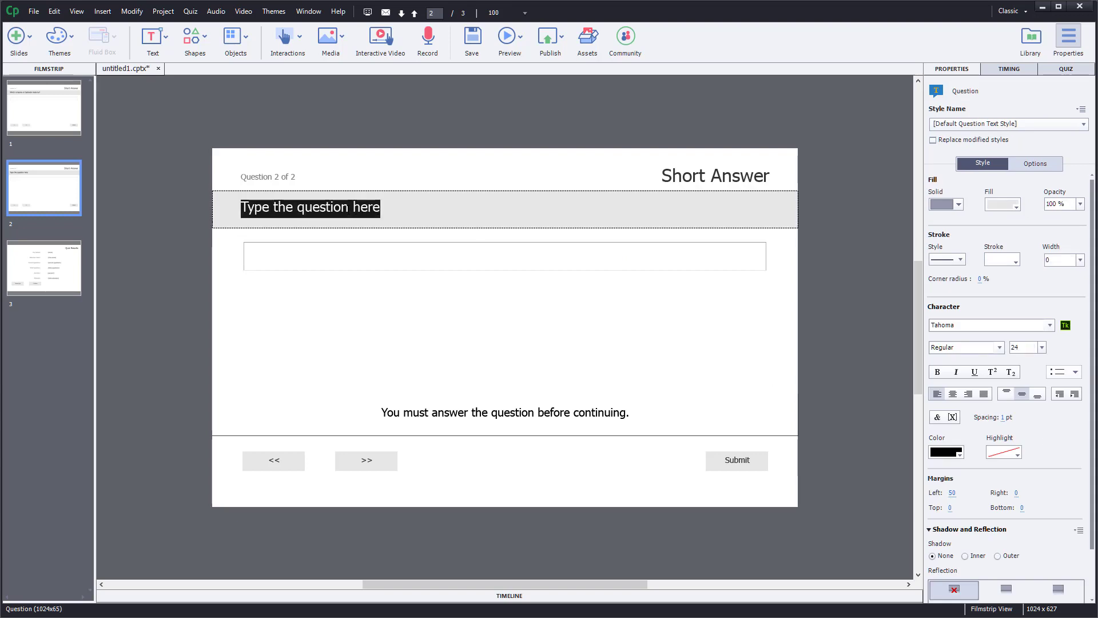
pyautogui.write('Photo')
pyautogui.press('BackSpace')
pyautogui.press('BackSpace')
pyautogui.press('BackSpace')
pyautogui.press('BackSpace')
pyautogui.press('BackSpace')
pyautogui.write('What ')
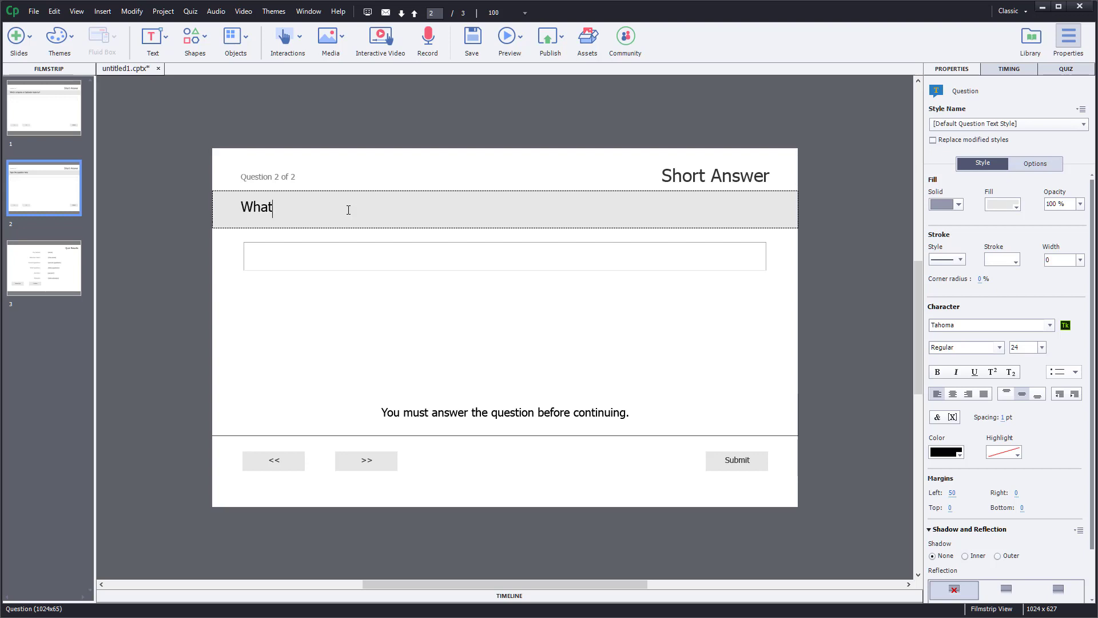
pyautogui.write('Adobe Applicaiton is used fo')
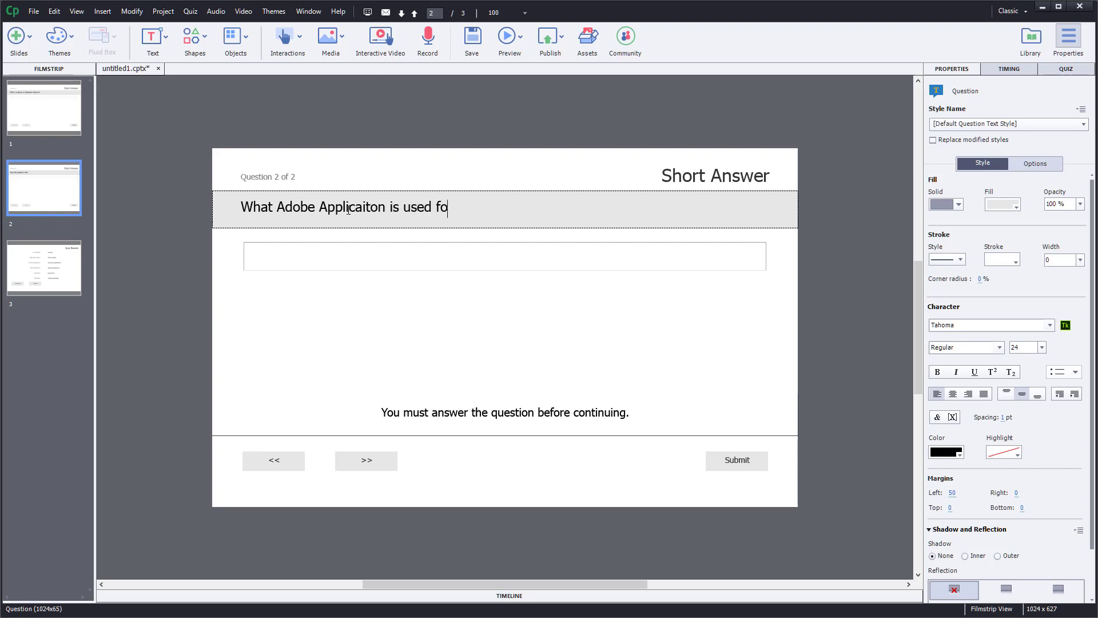
pyautogui.write('r Vector Graphics Design')
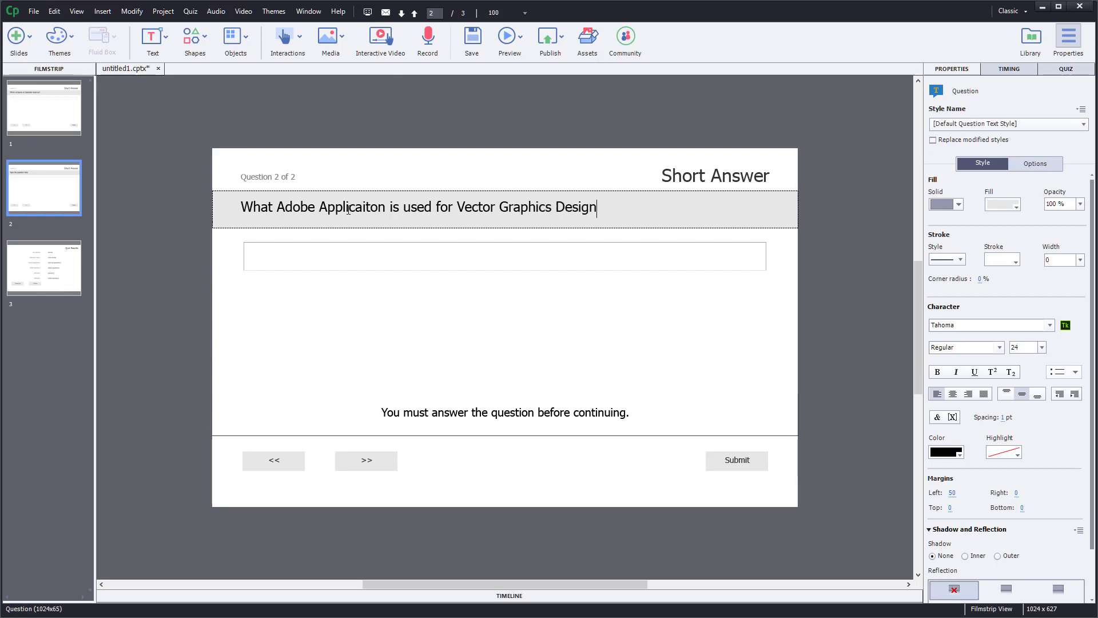
pyautogui.doubleClick(511, 253)
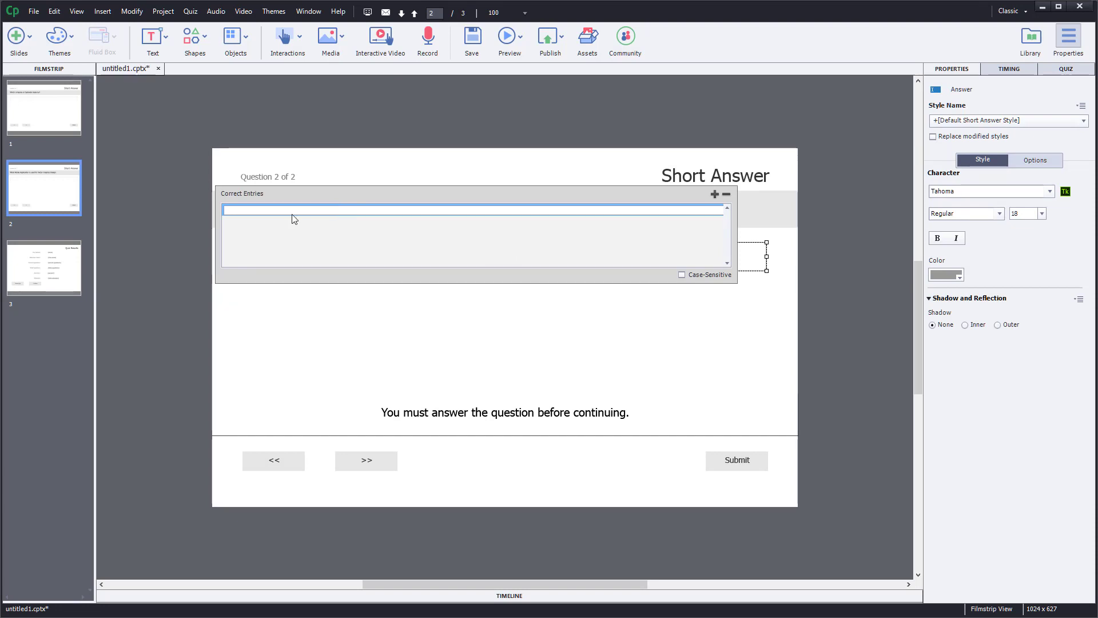
# Add 'Adobe Illustrator', 'Illustrator', 'Adobe Illustrator CC' and 'Illustrator CC' as question 2's correct entries
pyautogui.write('do')
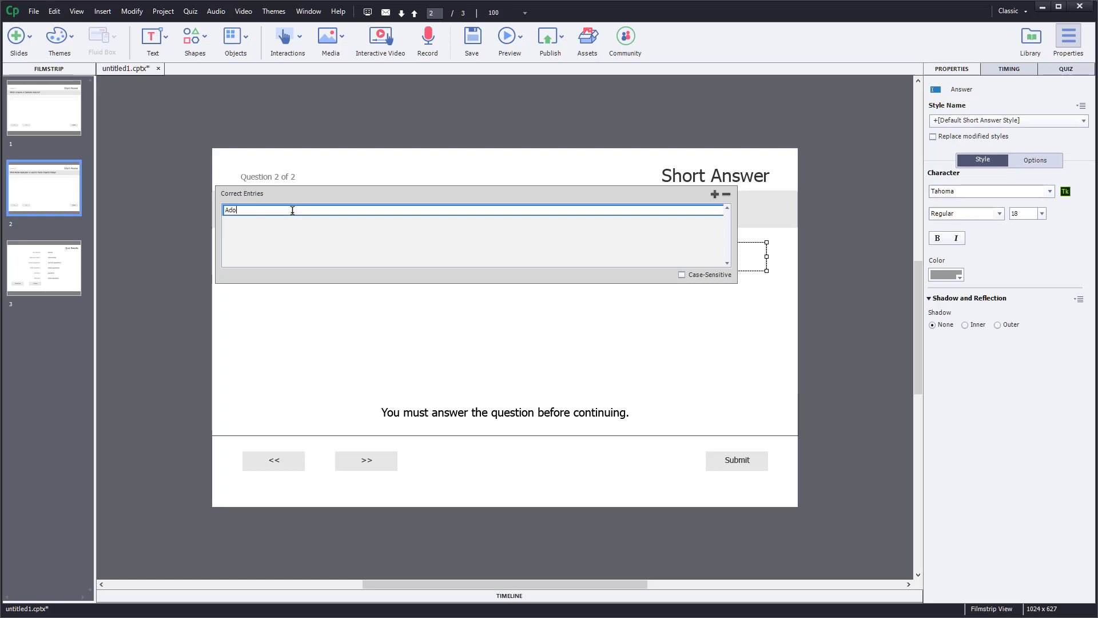
pyautogui.write('be Illustrator')
pyautogui.click(714, 194)
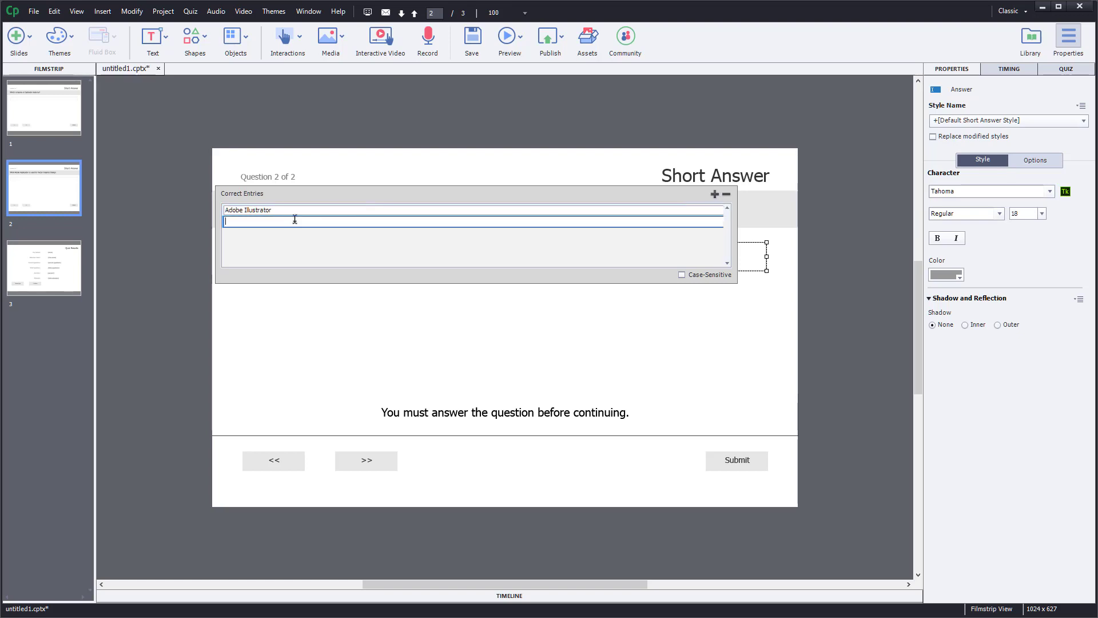
pyautogui.write('Illustrator')
pyautogui.click(714, 193)
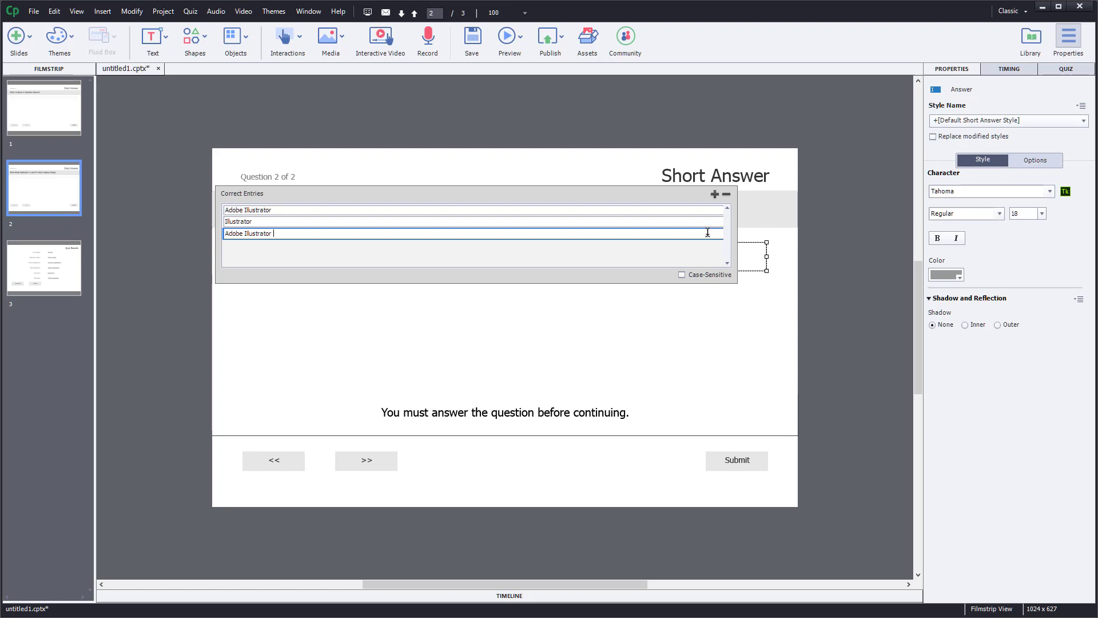
pyautogui.click(715, 194)
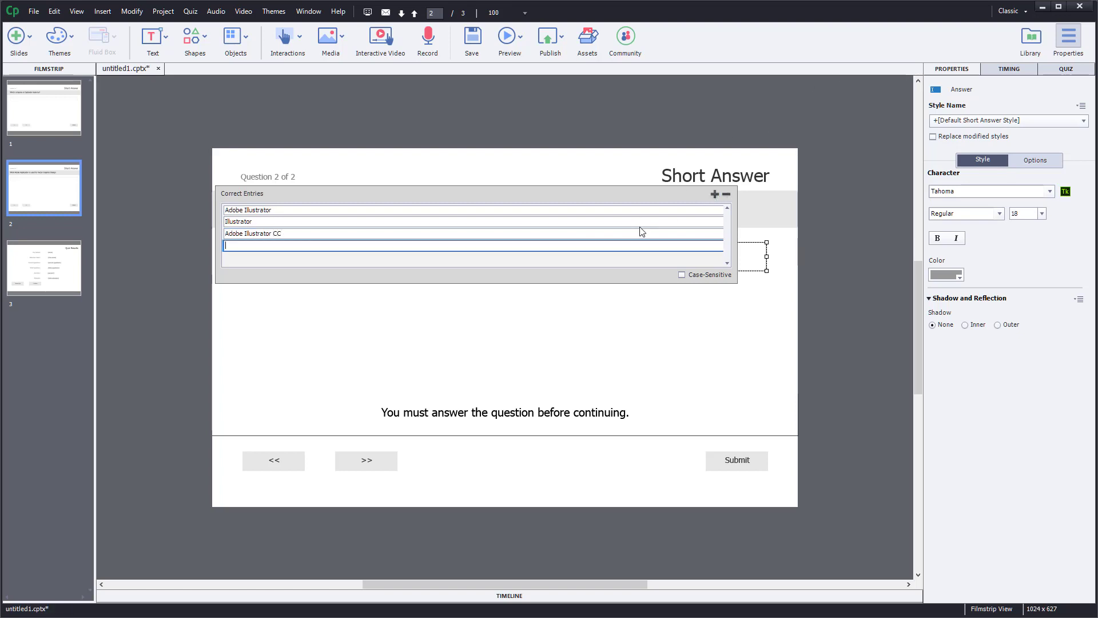
pyautogui.write('Illustrator CC')
pyautogui.click(747, 351)
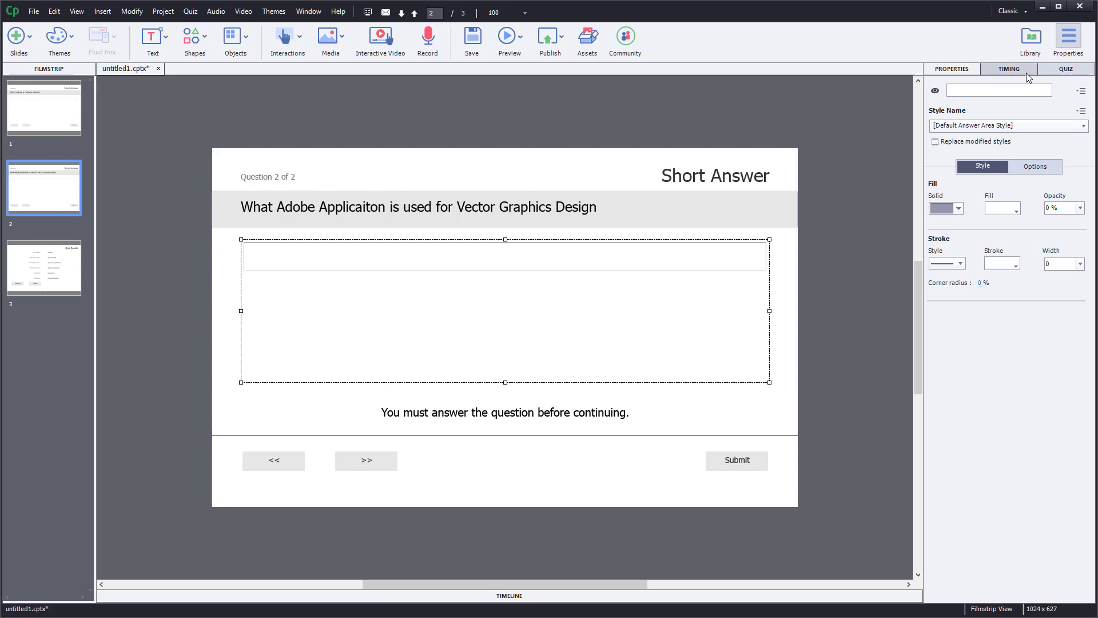
# In the Quiz properties, set question 1's penalty to 2 points
pyautogui.click(1051, 68)
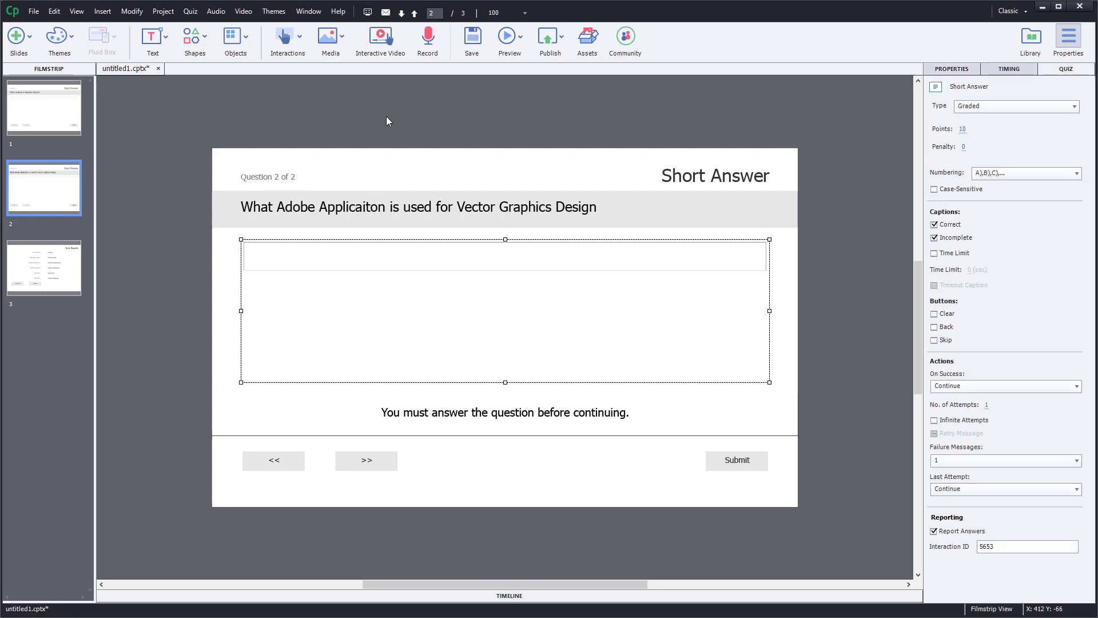
pyautogui.click(81, 119)
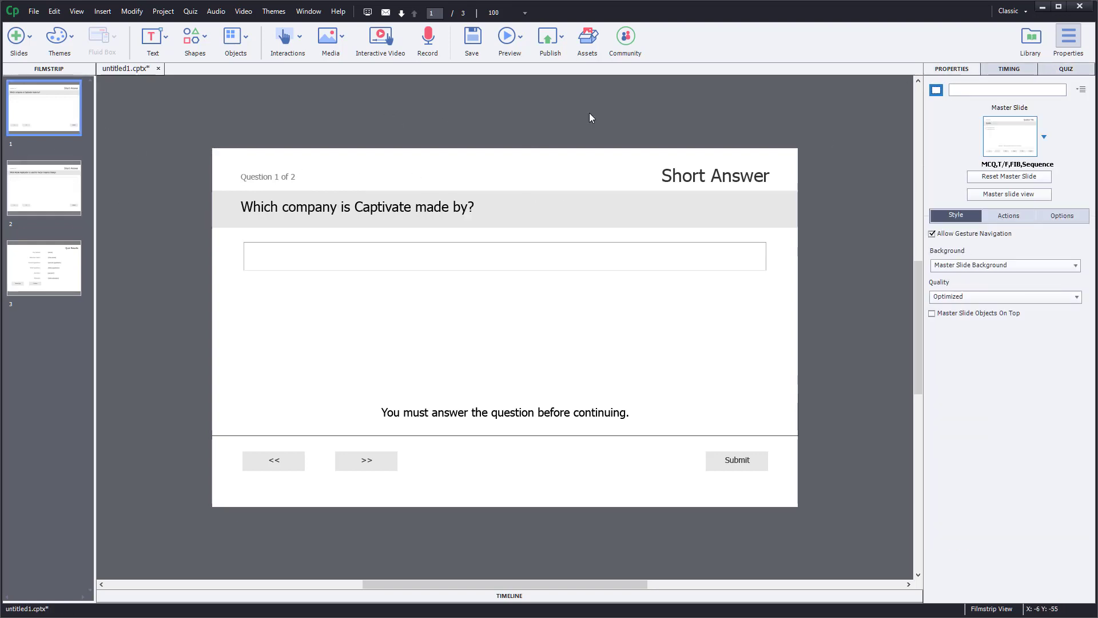
pyautogui.click(1066, 69)
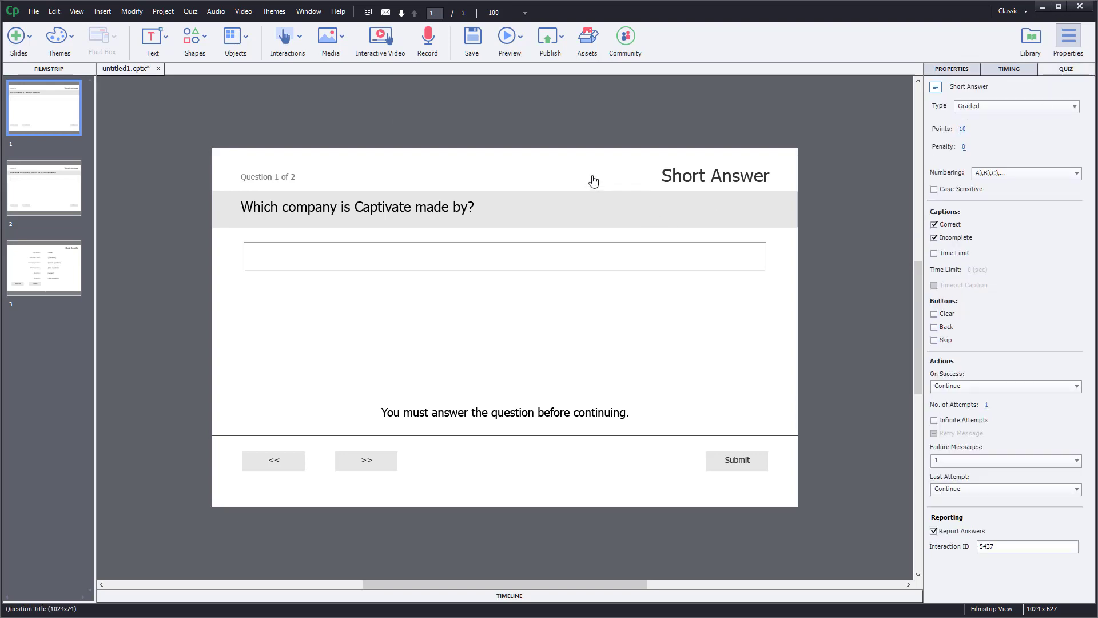
pyautogui.click(963, 147)
pyautogui.write('2')
# Set question 2's penalty to 1 point, then check the Quiz Results slide
pyautogui.click(48, 191)
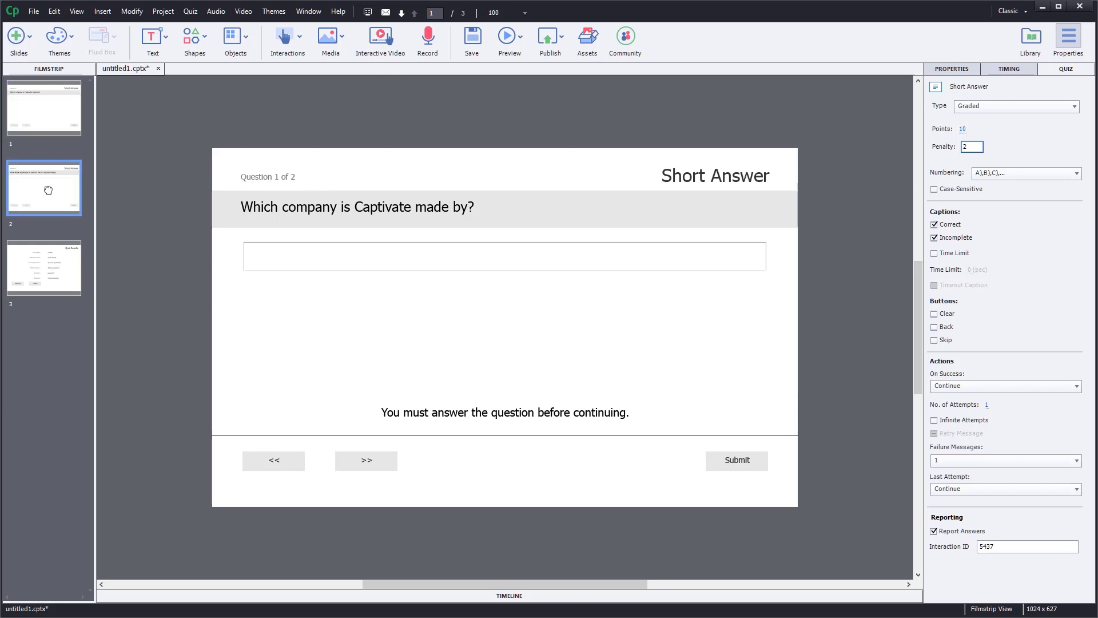
pyautogui.click(963, 147)
pyautogui.click(795, 234)
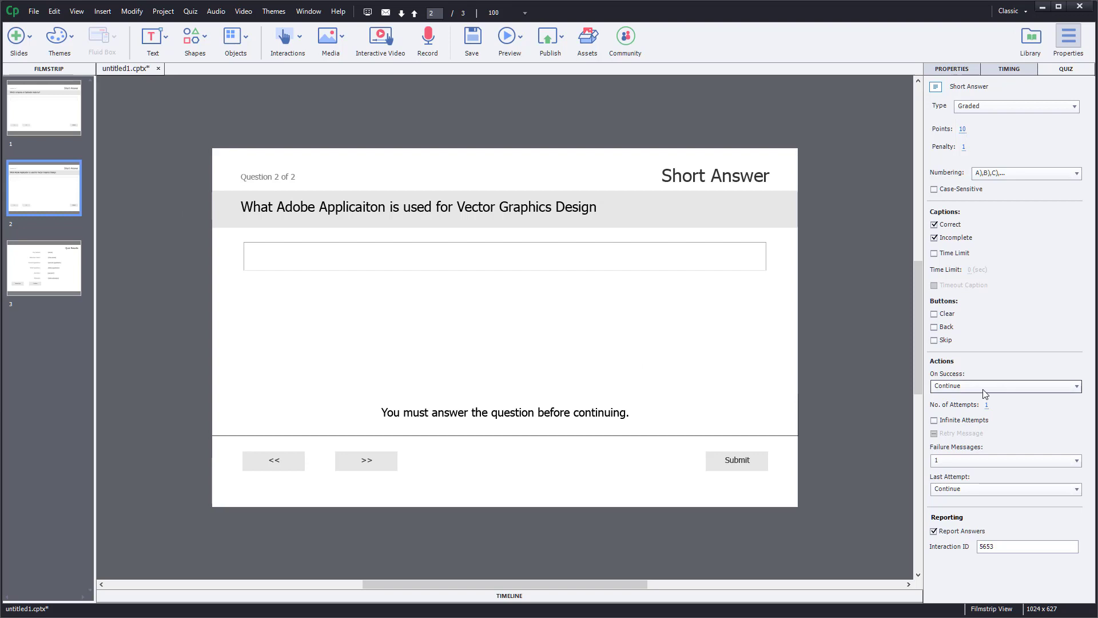
pyautogui.click(57, 274)
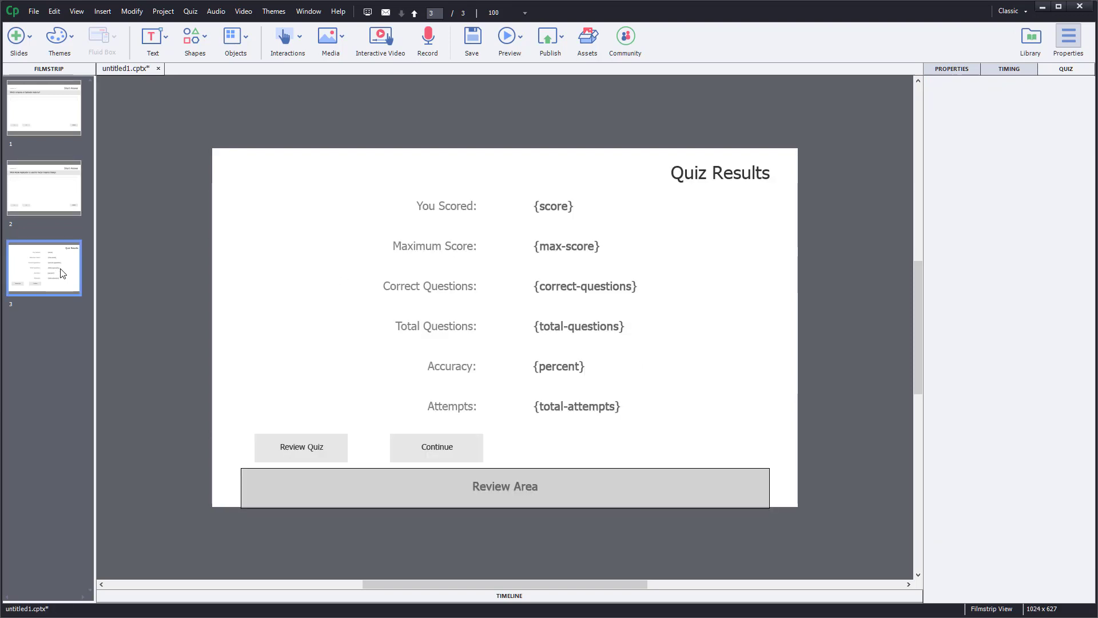
pyautogui.click(51, 110)
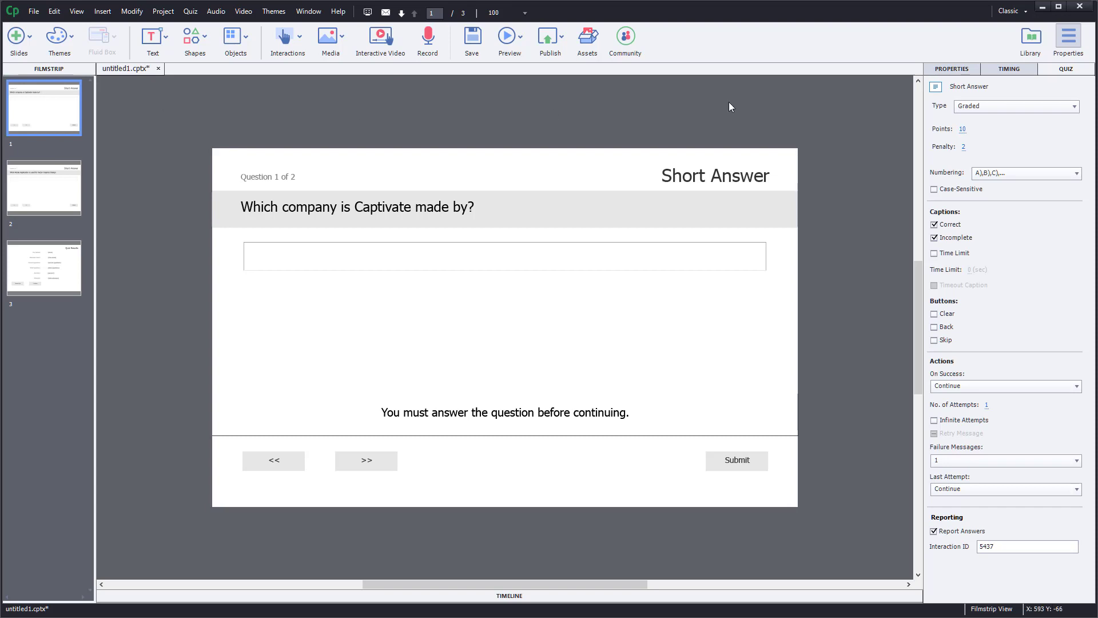
# Preview the entire project and start playback
pyautogui.click(513, 46)
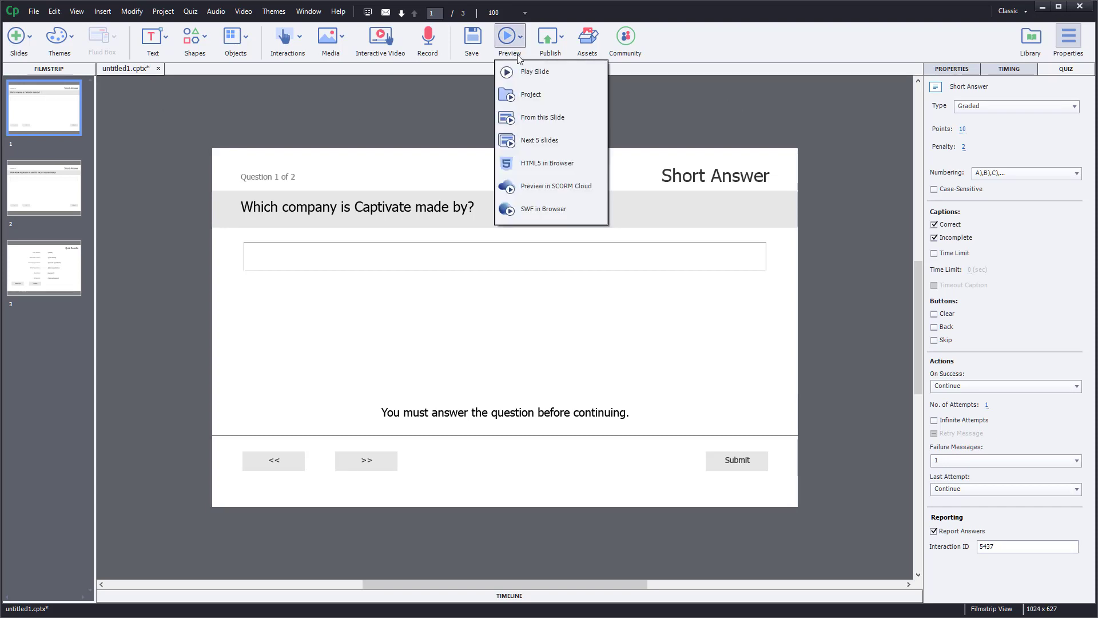
pyautogui.click(530, 95)
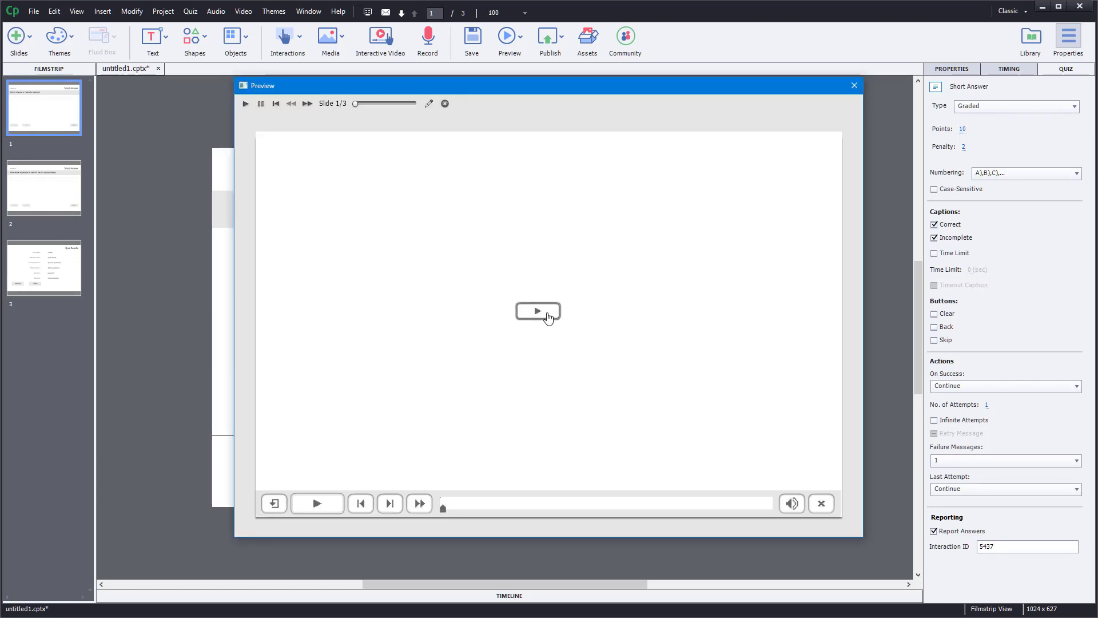
pyautogui.click(544, 313)
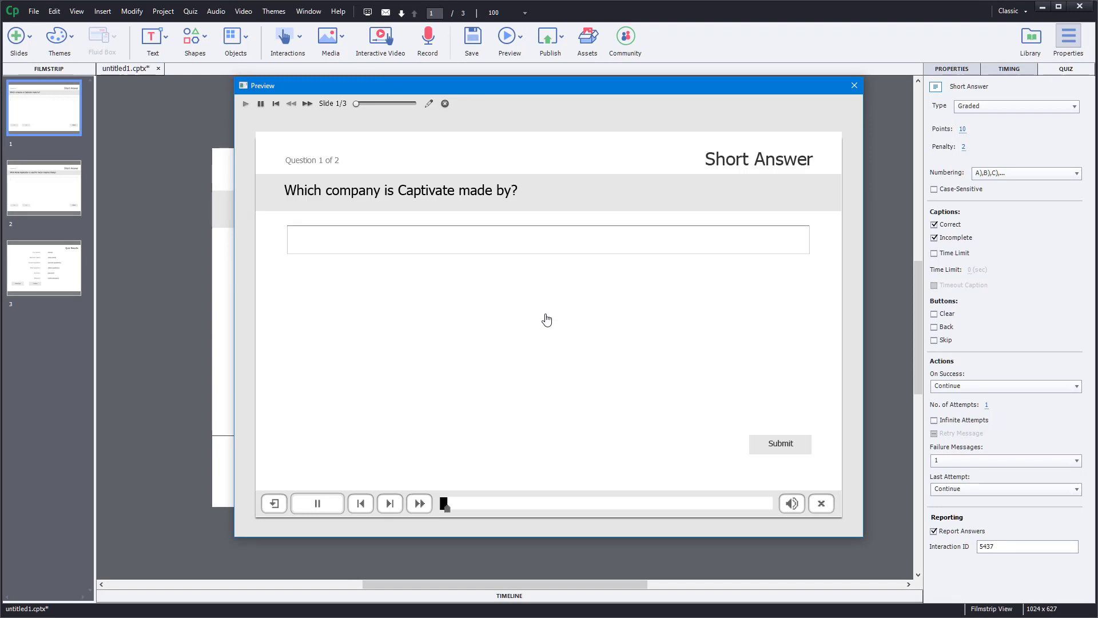
# Answer question 1 with 'Adobe company', submit it, and continue past the Correct feedback
pyautogui.click(372, 249)
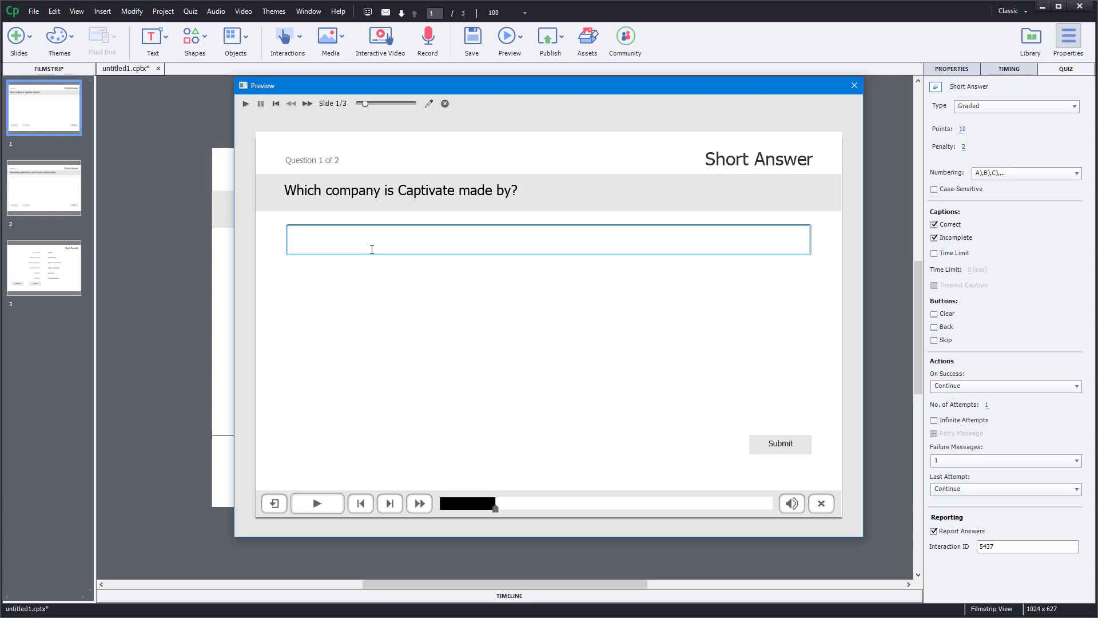
pyautogui.write('Adobe')
pyautogui.press('capslock')
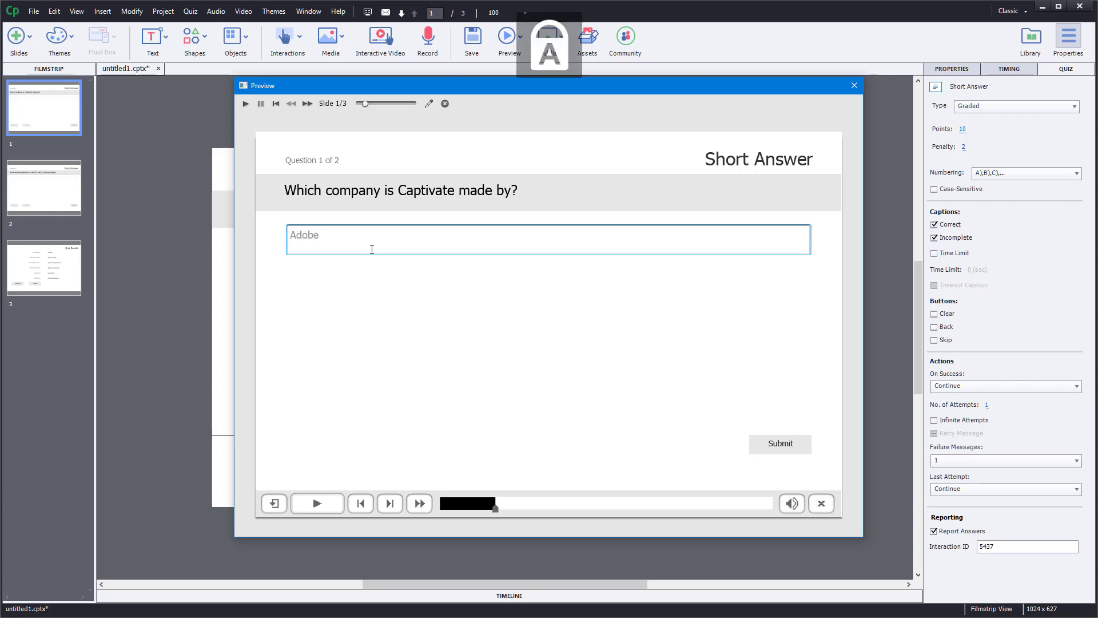
pyautogui.write('CREAT')
pyautogui.press('capslock')
pyautogui.press('BackSpace')
pyautogui.press('BackSpace')
pyautogui.press('BackSpace')
pyautogui.press('BackSpace')
pyautogui.write('omp')
pyautogui.press('BackSpace')
pyautogui.press('BackSpace')
pyautogui.press('BackSpace')
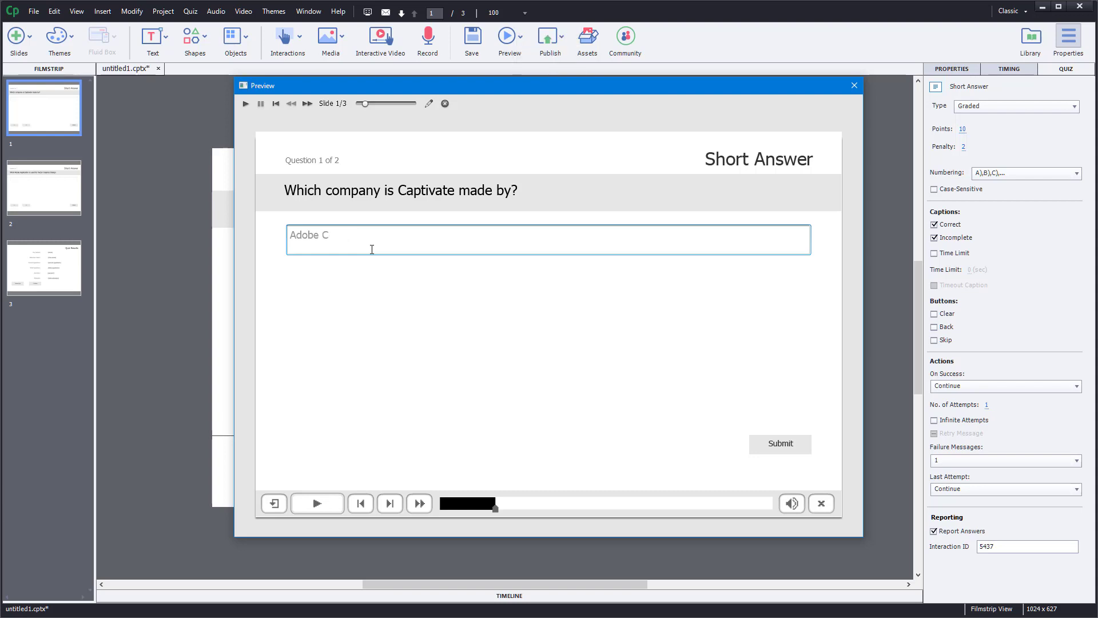
pyautogui.write('ompany')
pyautogui.click(771, 444)
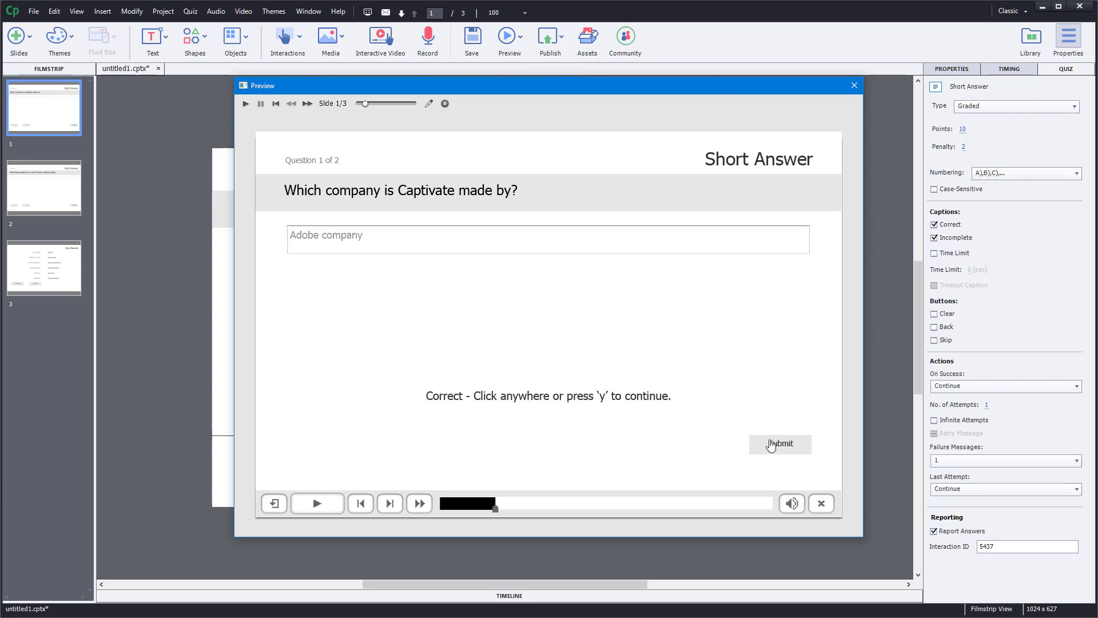
pyautogui.click(465, 412)
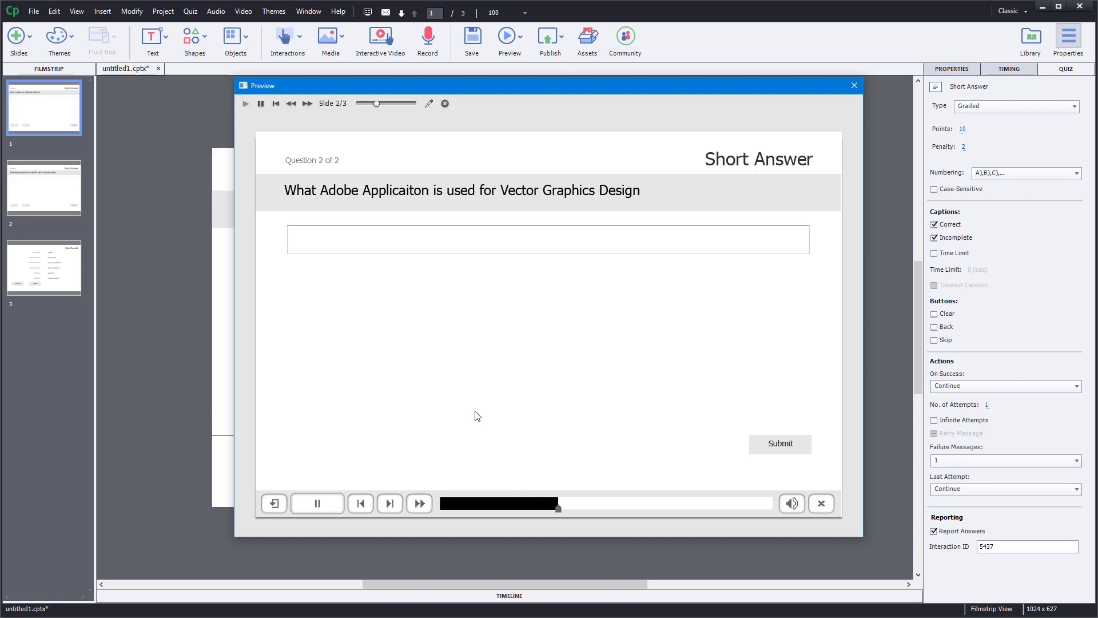
# Answer question 2 with 'illustrator cc' and submit, reaching the 100% Quiz Results slide
pyautogui.click(438, 245)
pyautogui.write('Illu')
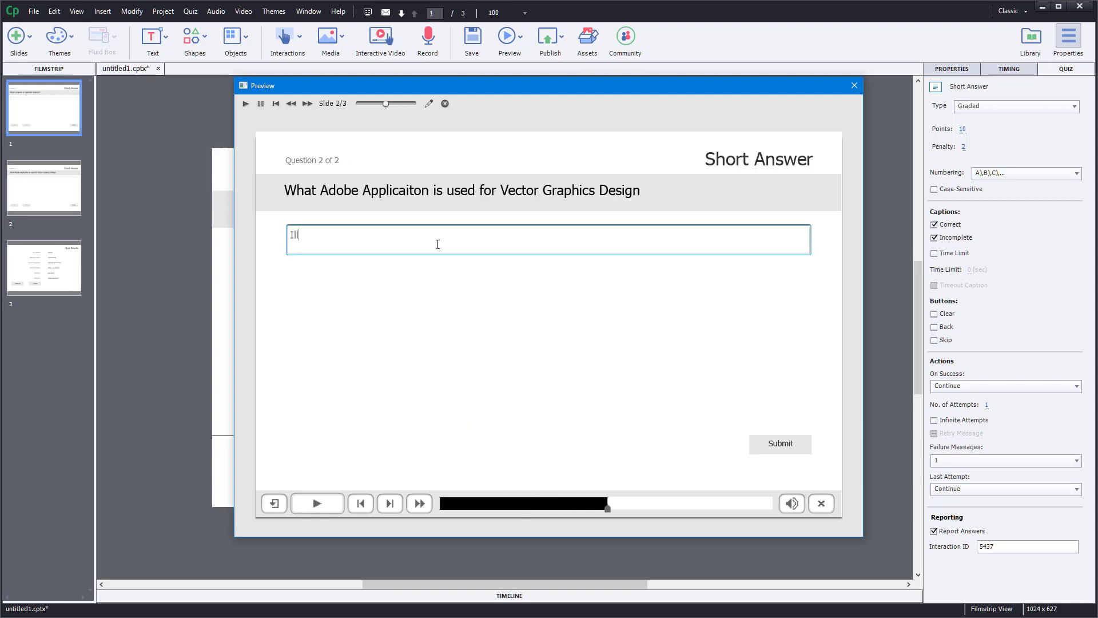
pyautogui.press('BackSpace')
pyautogui.press('BackSpace')
pyautogui.press('BackSpace')
pyautogui.press('BackSpace')
pyautogui.write('illustrator cc')
pyautogui.click(780, 444)
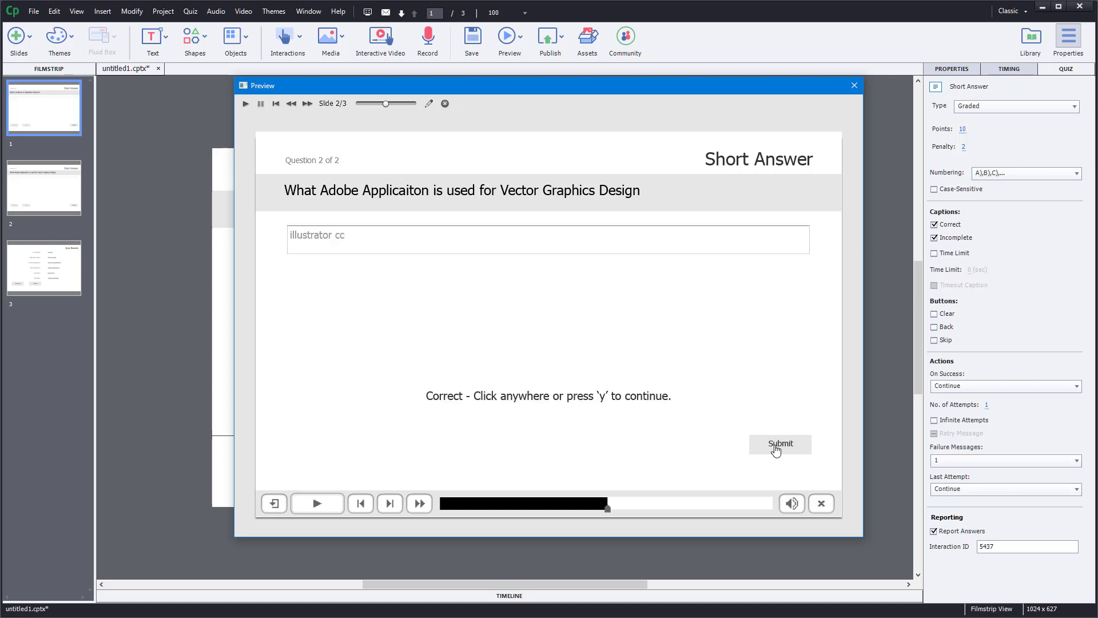
pyautogui.click(484, 417)
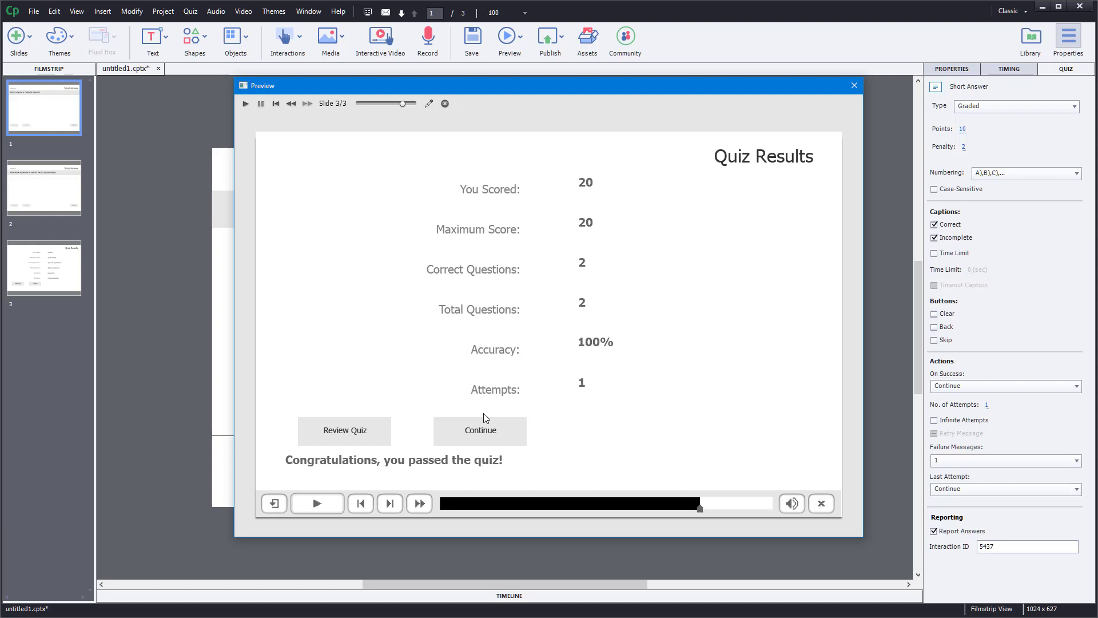
# Close the preview and set the Pass or Fail mark to 40% in Quiz Preferences
pyautogui.click(853, 85)
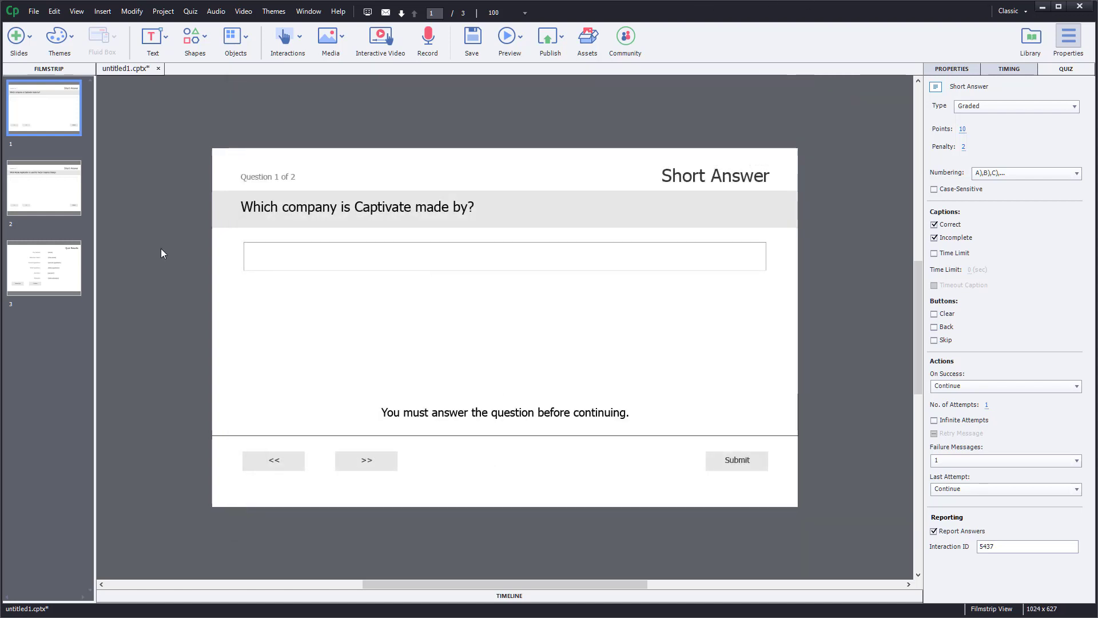
pyautogui.click(190, 11)
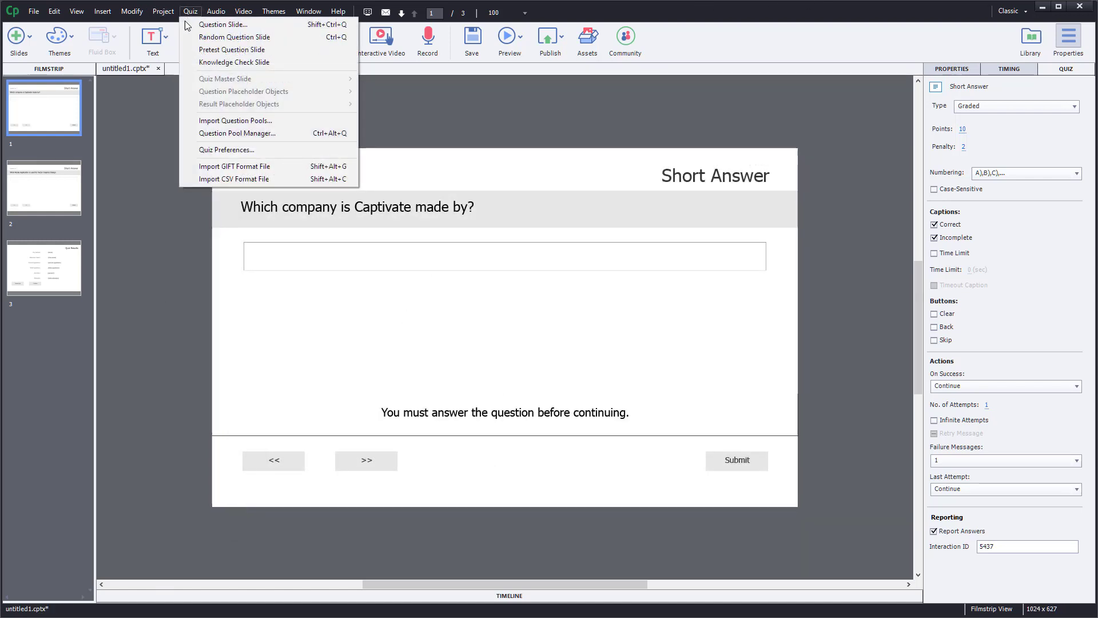
pyautogui.click(227, 150)
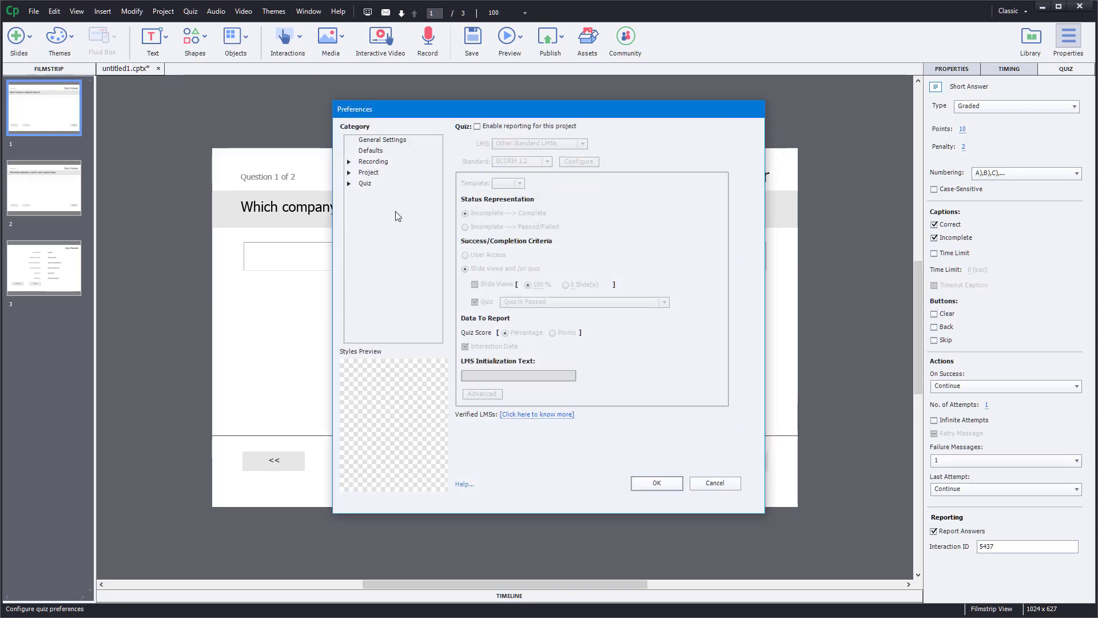
pyautogui.click(349, 183)
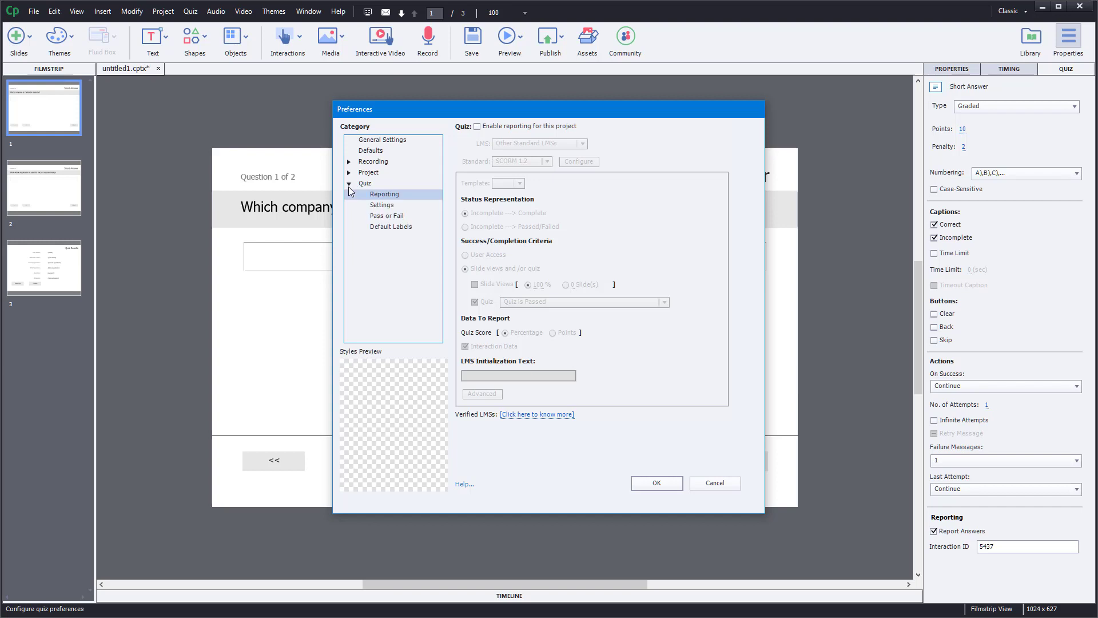
pyautogui.click(396, 215)
pyautogui.press('Tab')
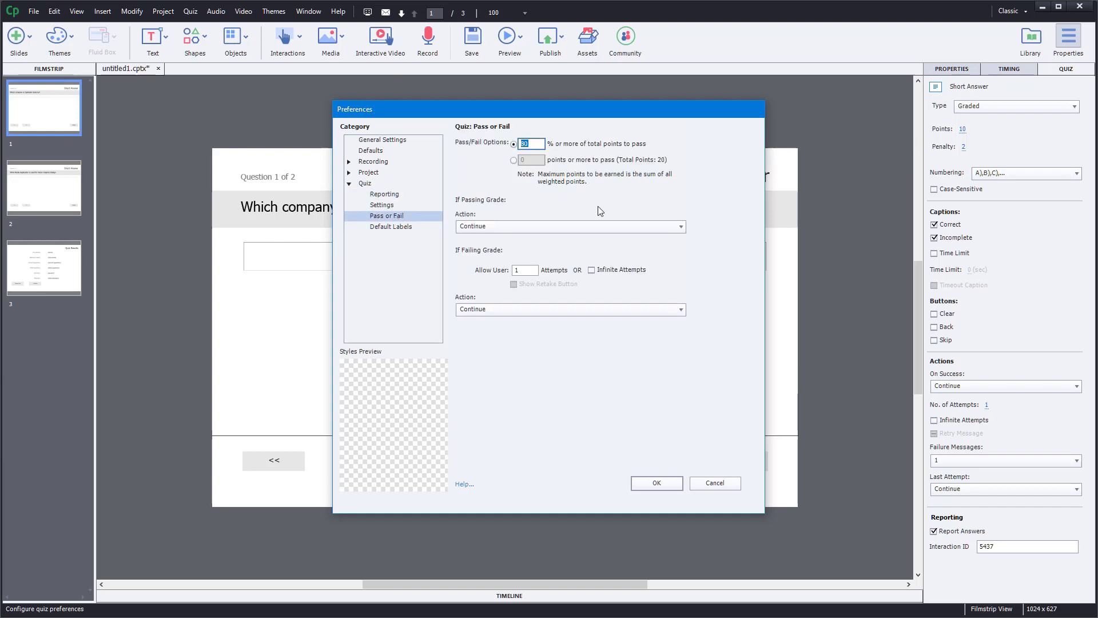
pyautogui.write('40')
pyautogui.click(658, 483)
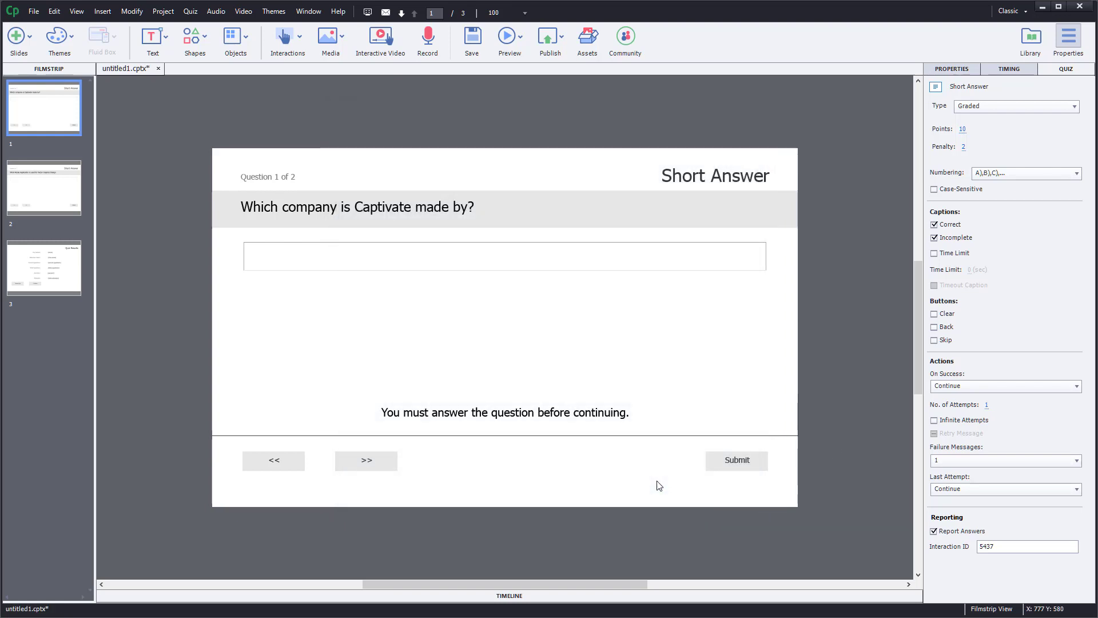